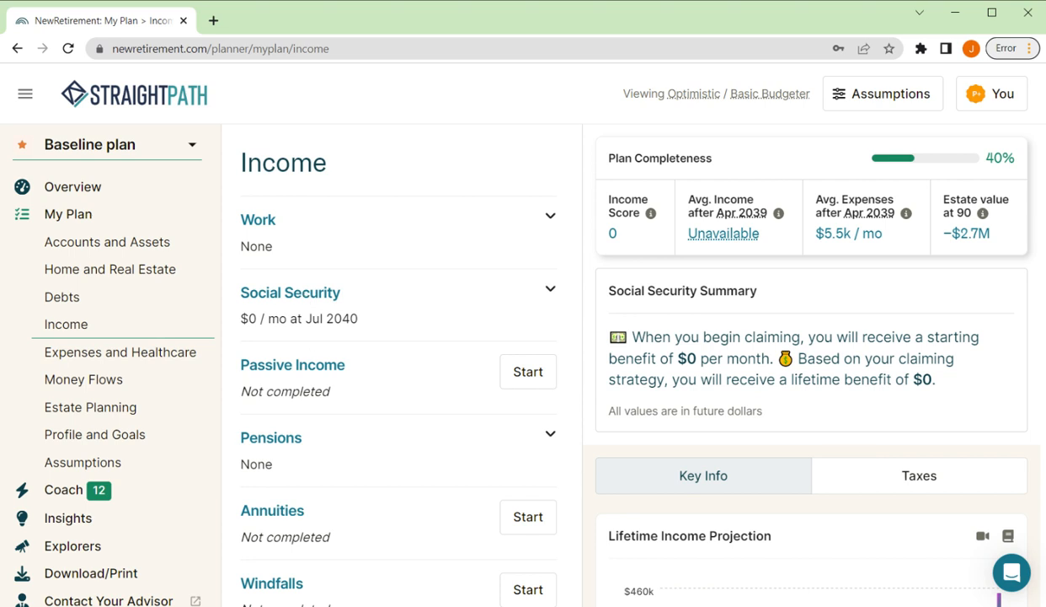
Step: Add a new job to the work income section and name it "Employment income"
scroll(324, 263, "down", 2)
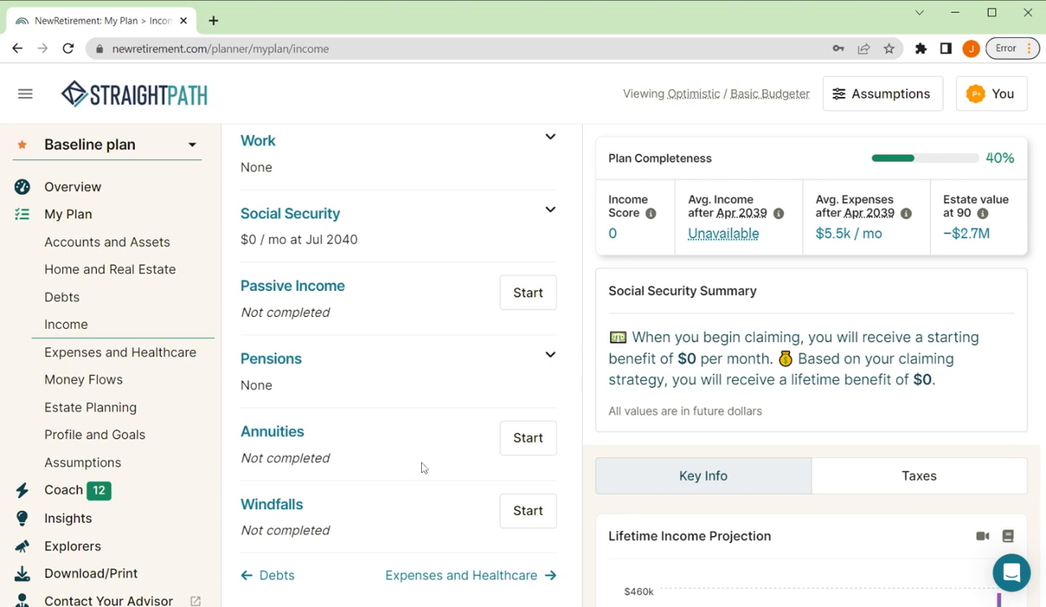
scroll(418, 459, "up", 1)
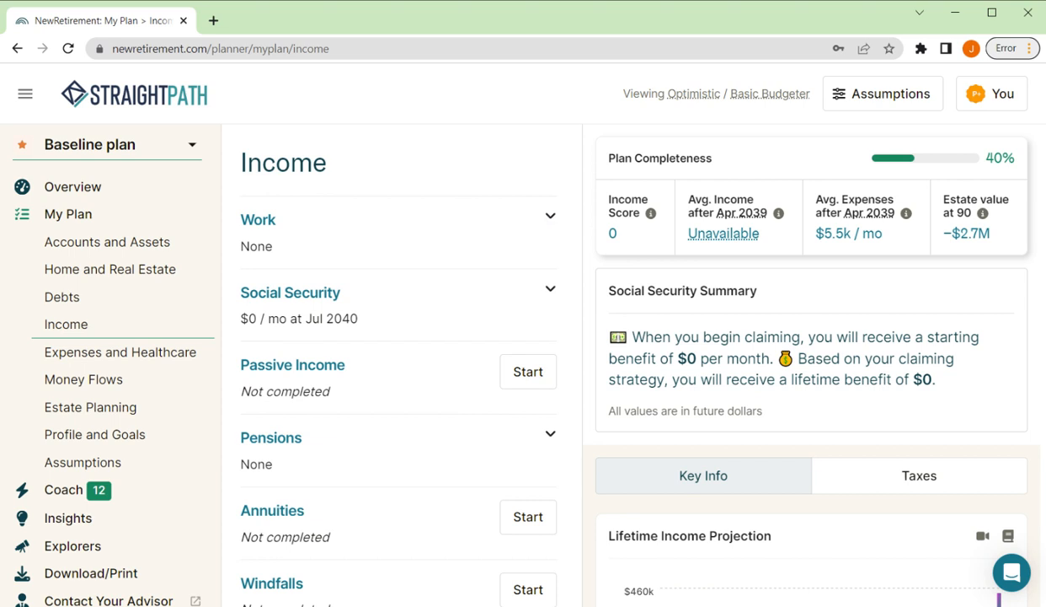
left_click(550, 217)
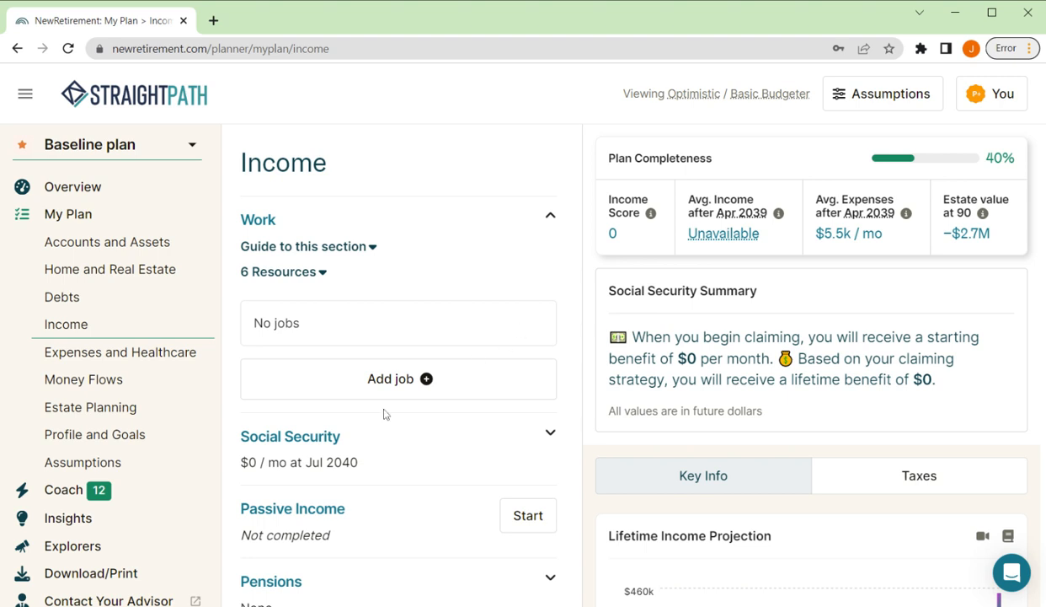
left_click(427, 379)
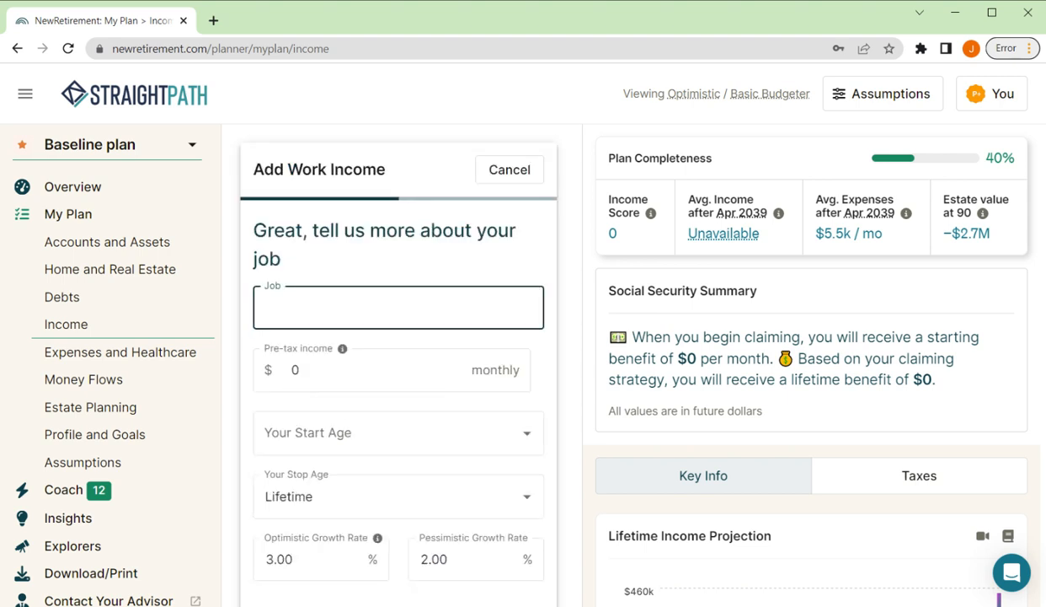
type("Employment income")
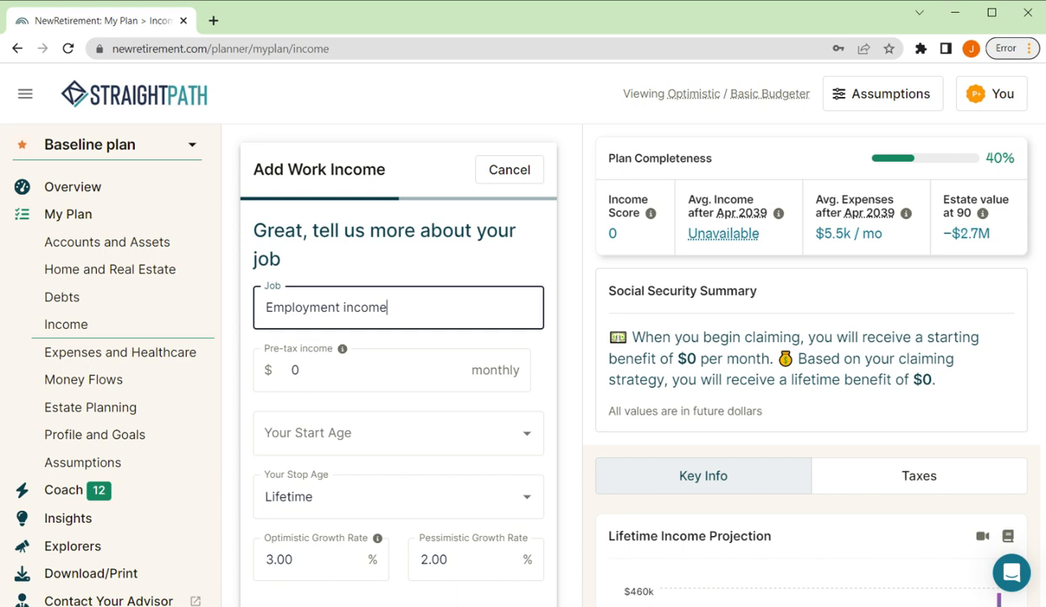
Step: Set the job's monthly pre-tax income to $10,000
key("Tab")
key("BackSpace")
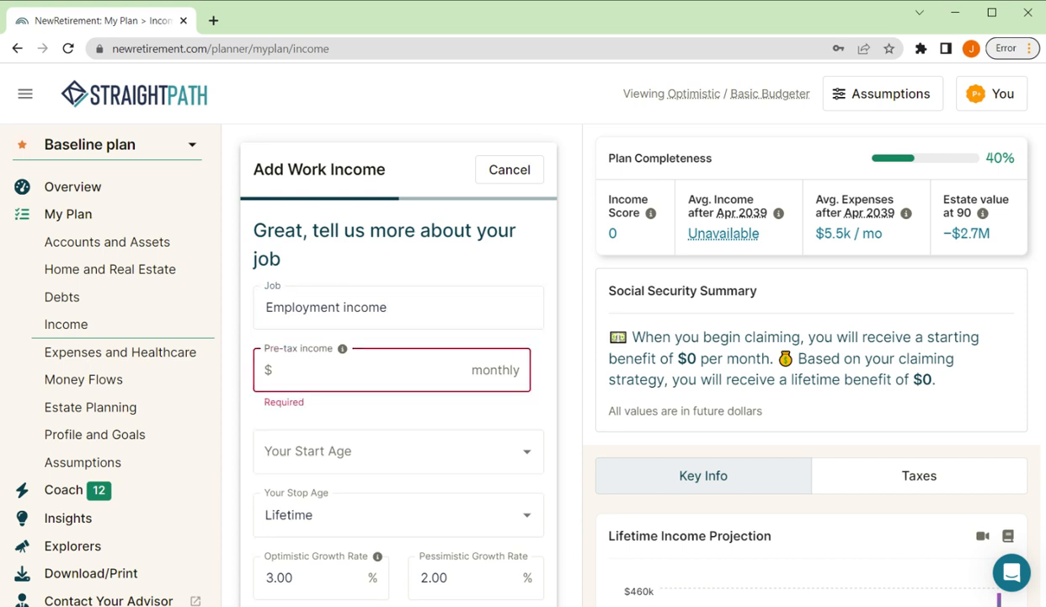
type("1000000")
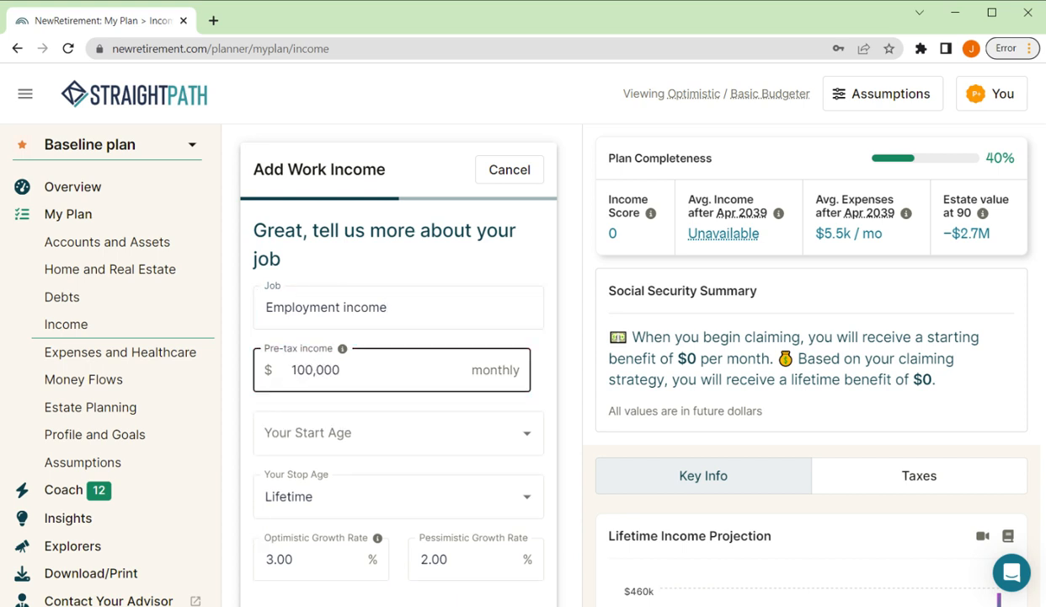
key("Tab")
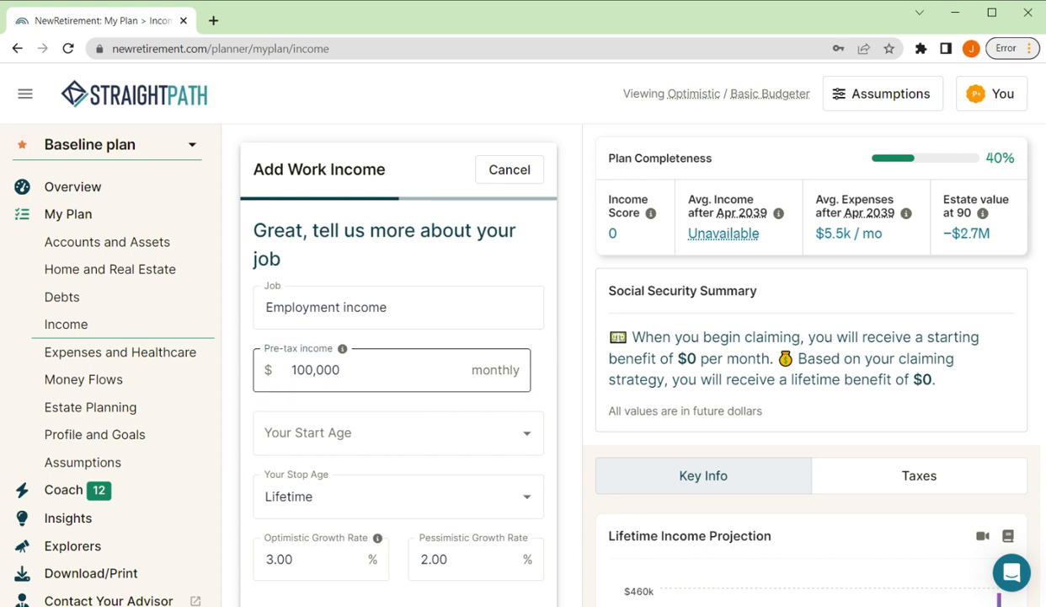
key("shift+Tab")
type("10000")
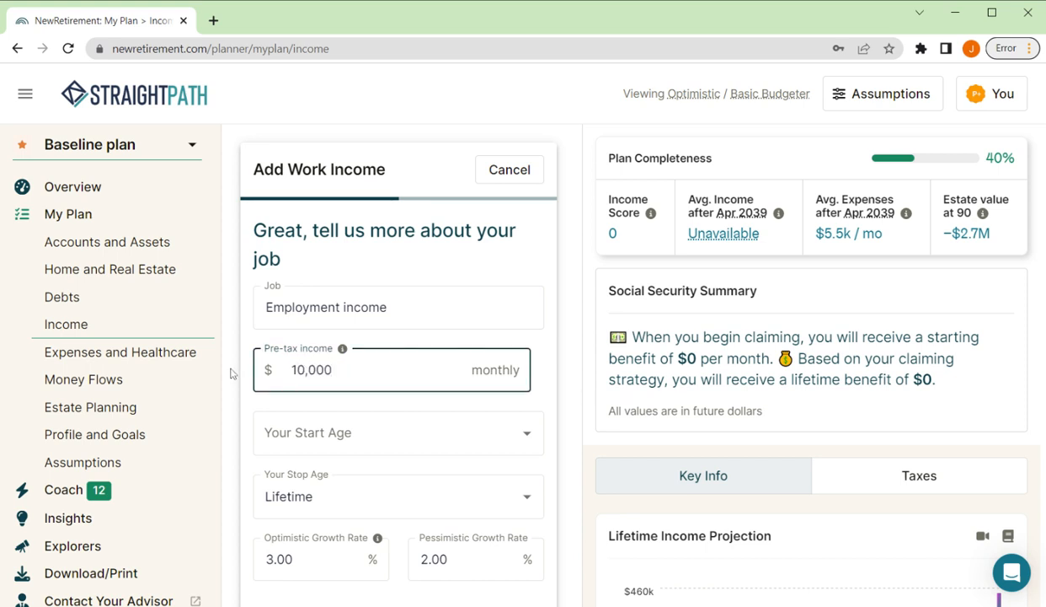
Step: Set the job's start age to 43y11m (Mar 2023) and its stop age to Retirement Age
key("Tab")
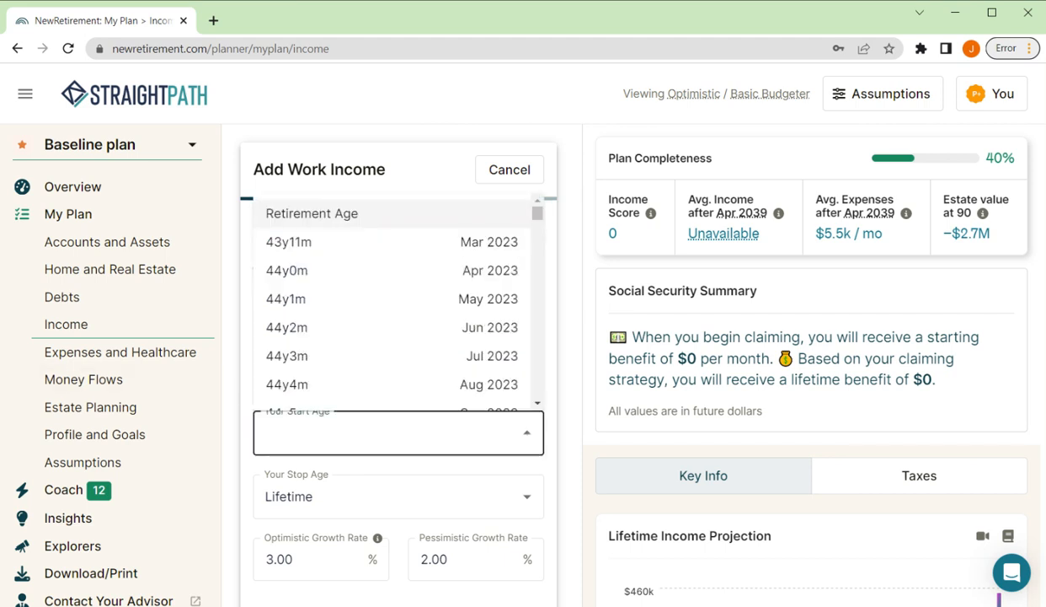
left_click(304, 242)
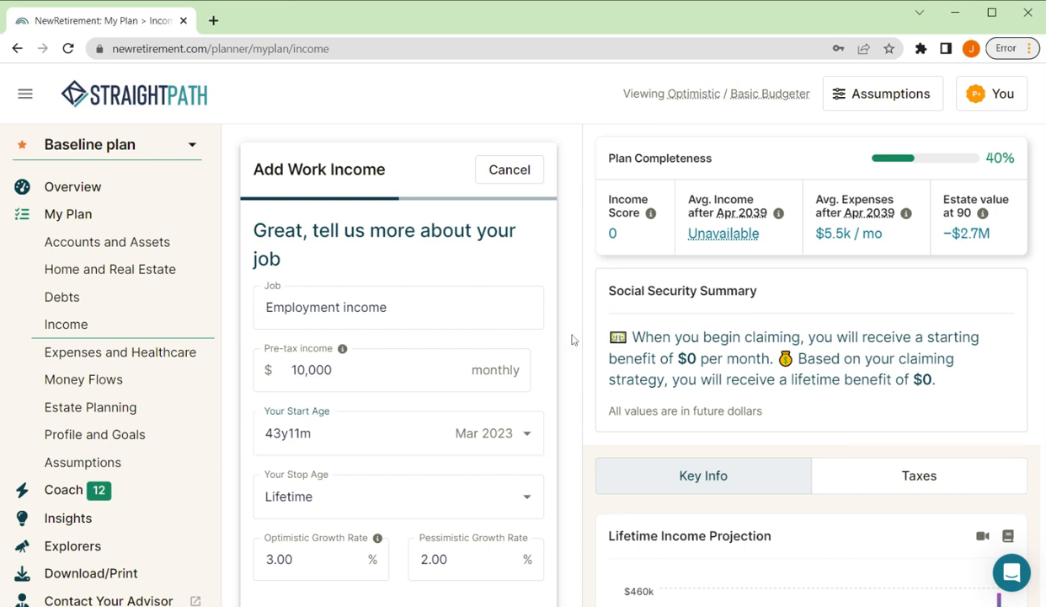
scroll(570, 340, "down", 2)
left_click(528, 404)
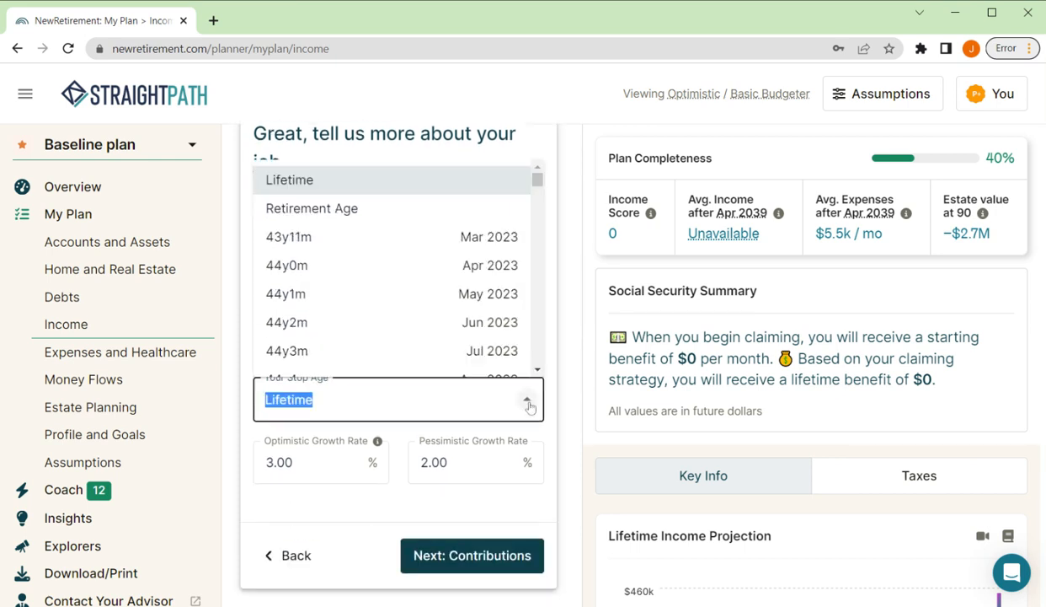
left_click(331, 210)
left_click(568, 347)
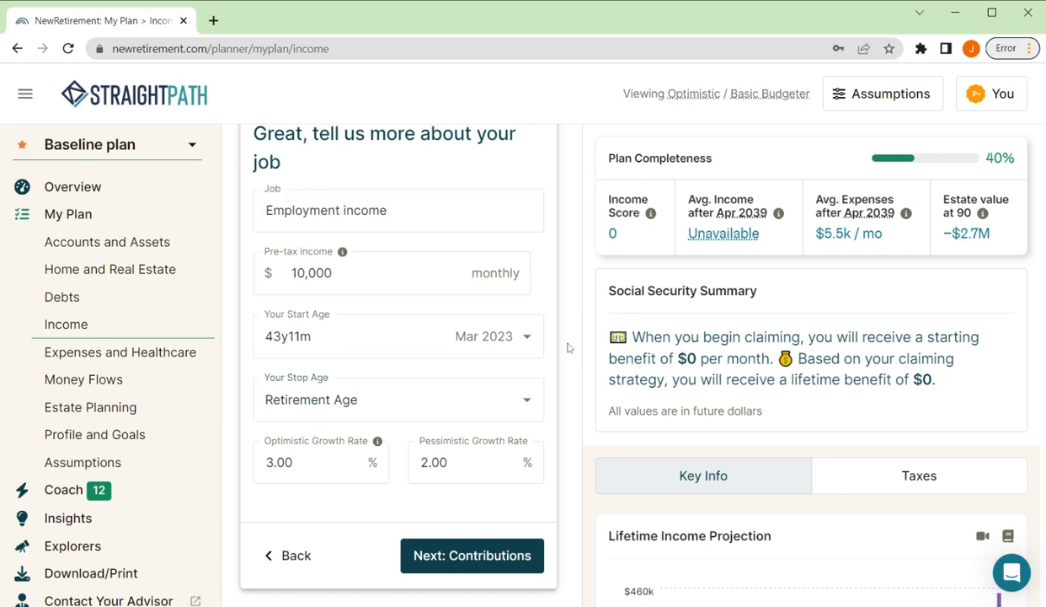
Step: Set the job's optimistic growth rate to 4% and continue to the paycheck contributions
left_click(328, 479)
key("ctrl+a")
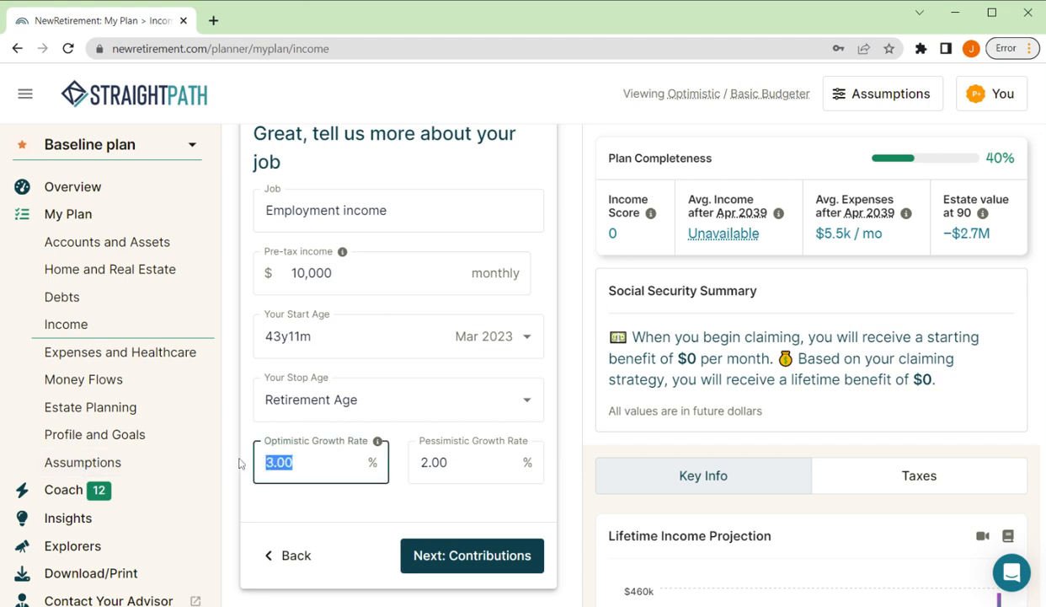
type("4")
key("Tab")
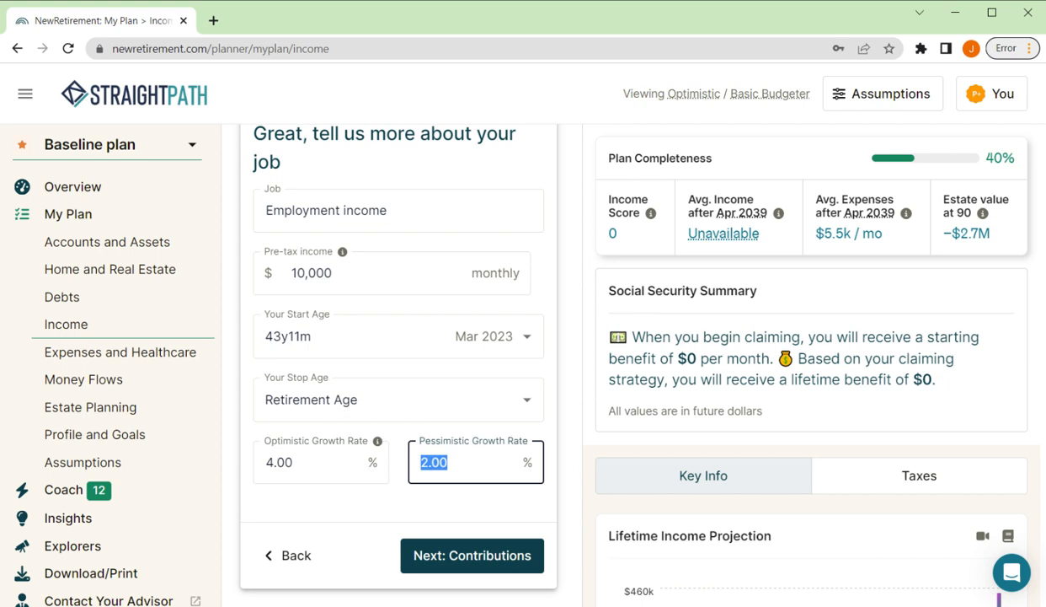
left_click(459, 497)
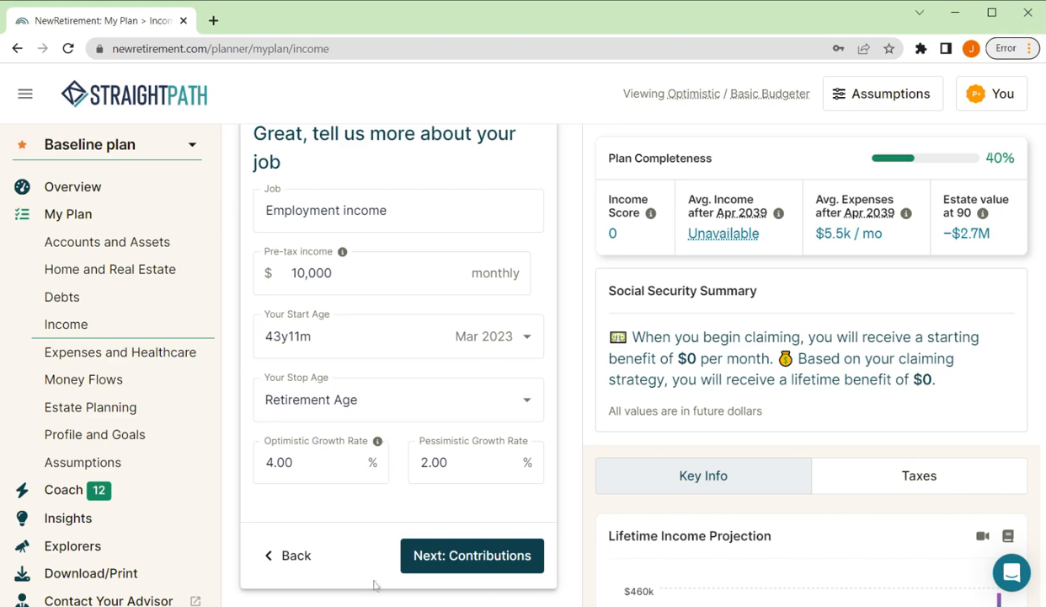
left_click(478, 556)
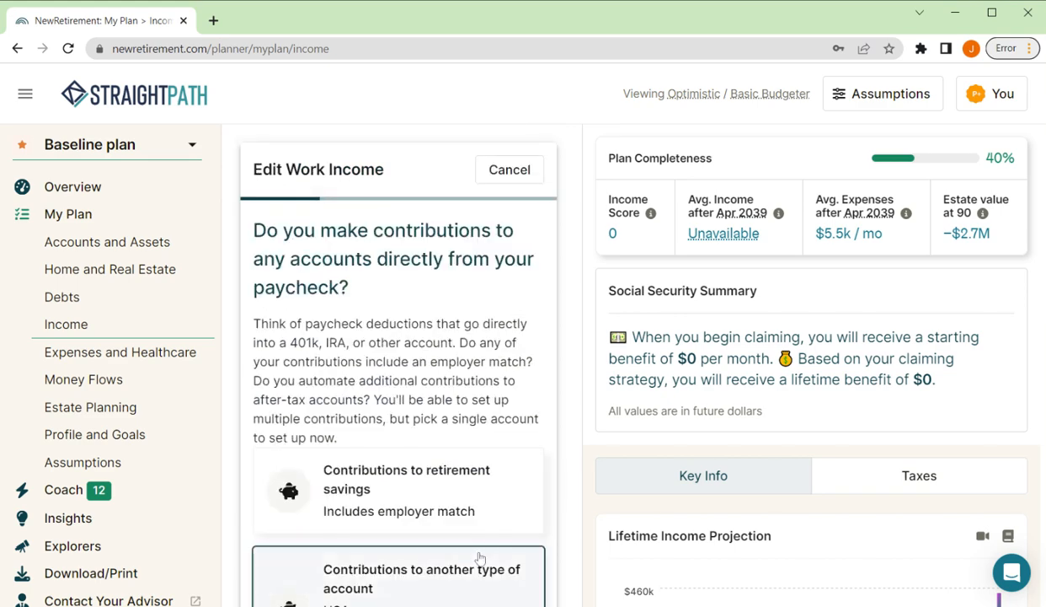
Step: Set up a retirement savings contribution of 6% of wages with no yearly increase
scroll(487, 361, "down", 3)
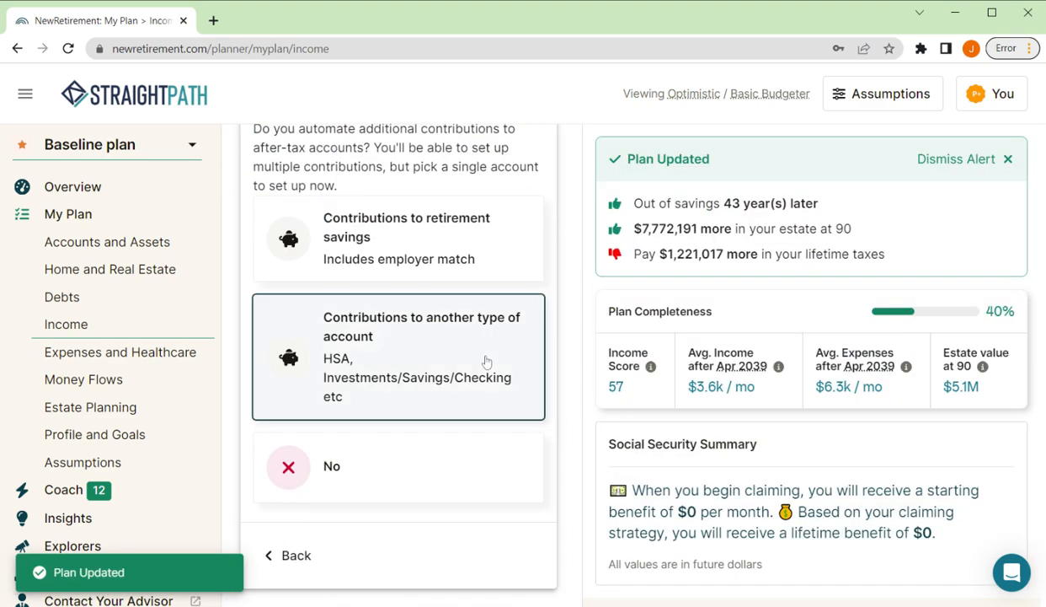
scroll(487, 362, "up", 1)
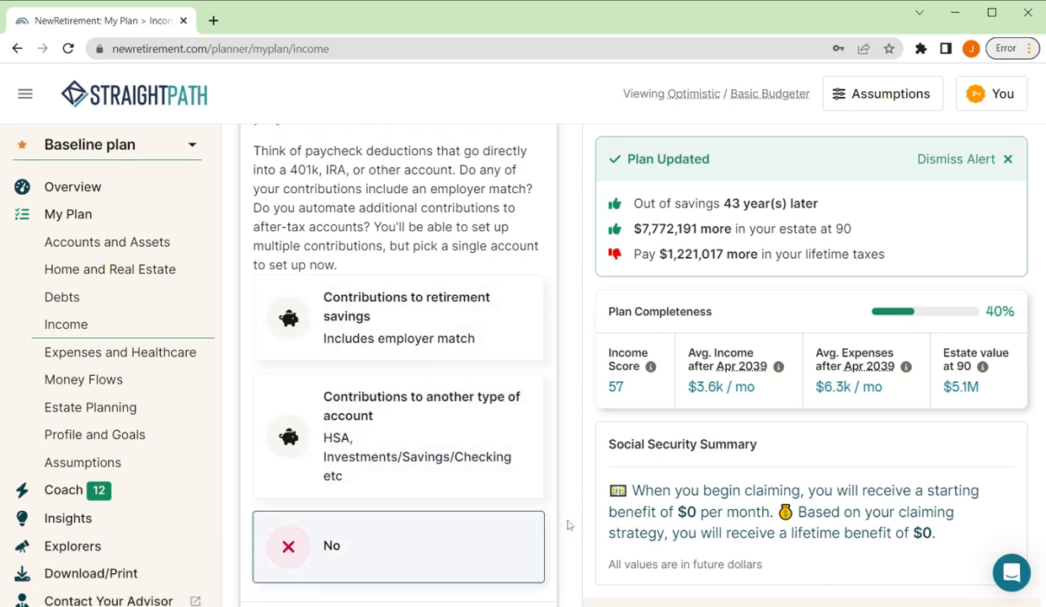
scroll(554, 474, "down", 1)
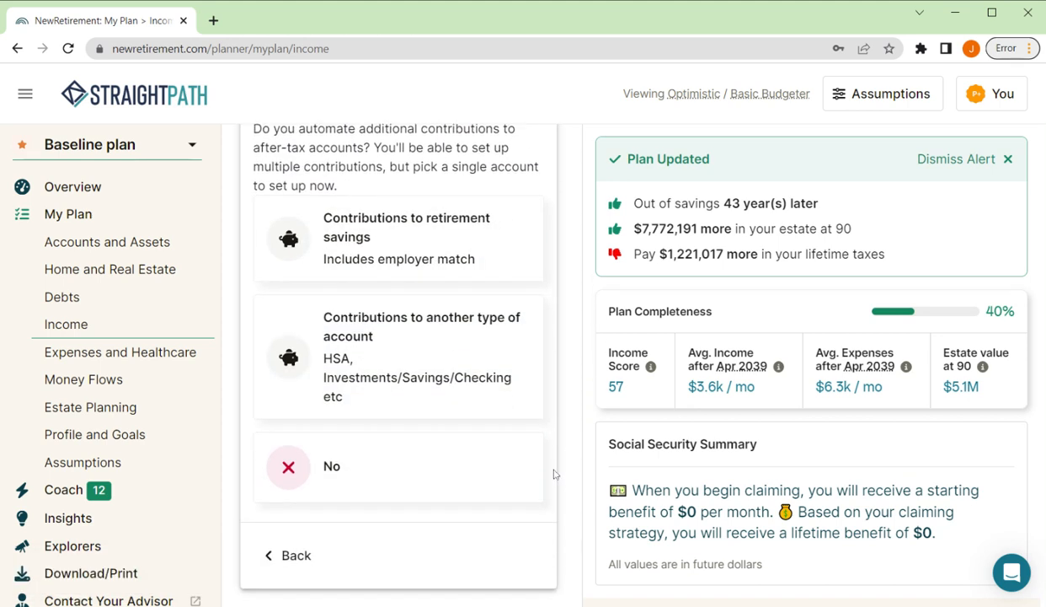
scroll(554, 474, "up", 1)
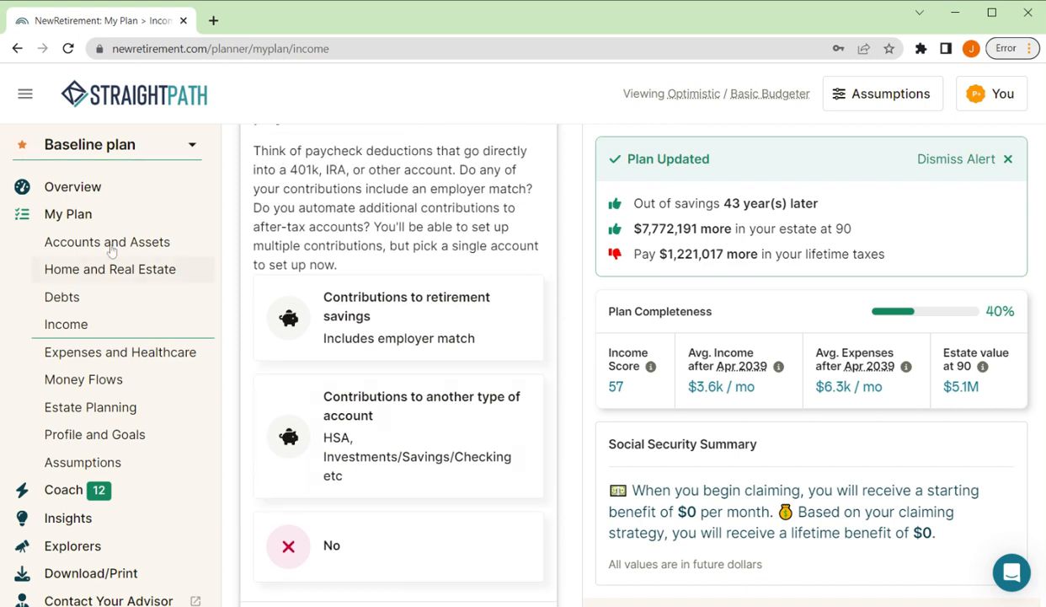
left_click(367, 316)
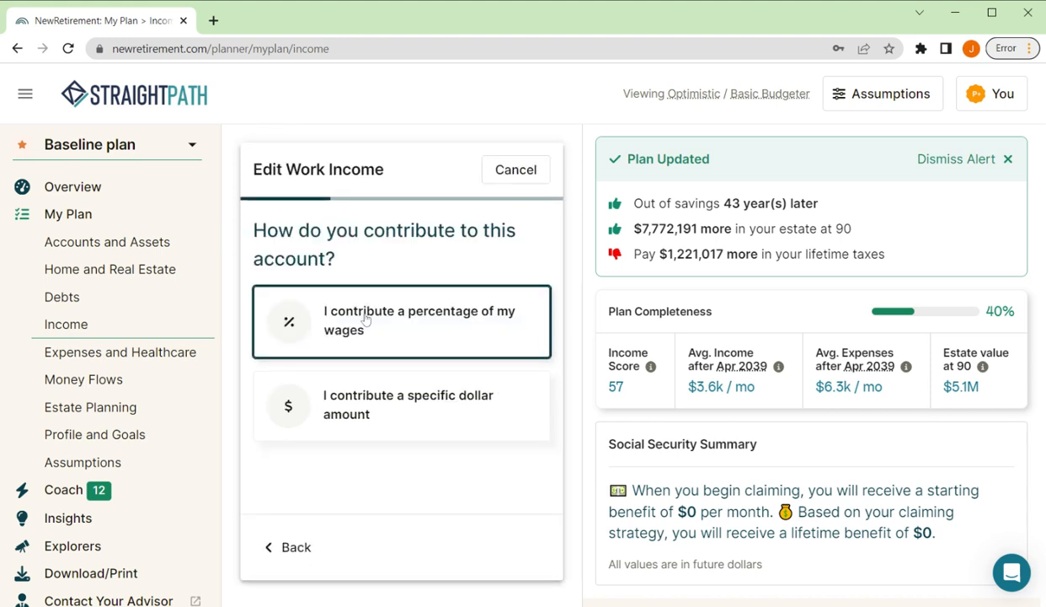
left_click(381, 319)
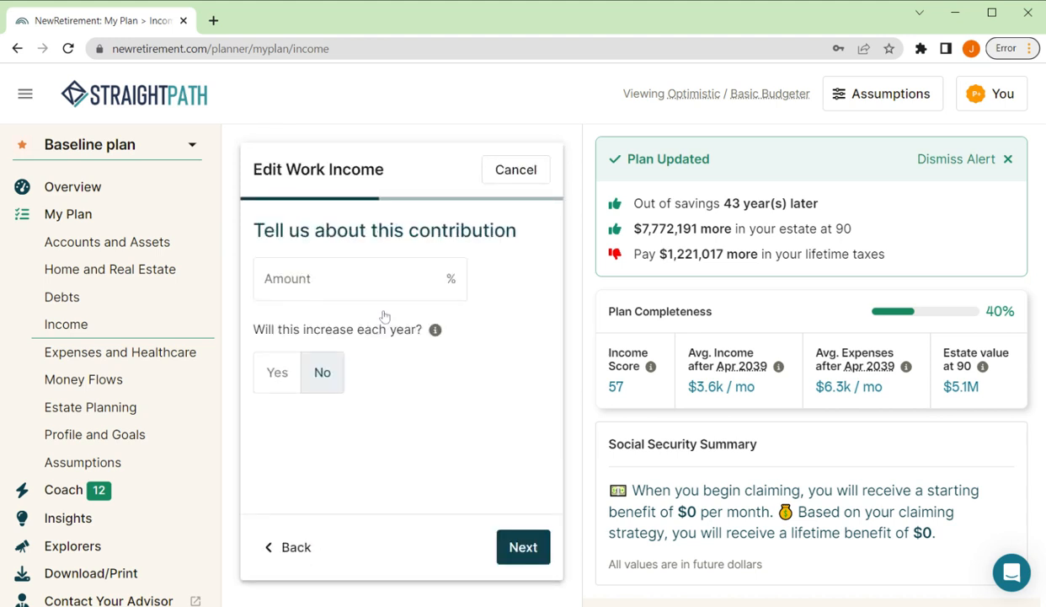
left_click(371, 279)
type("6")
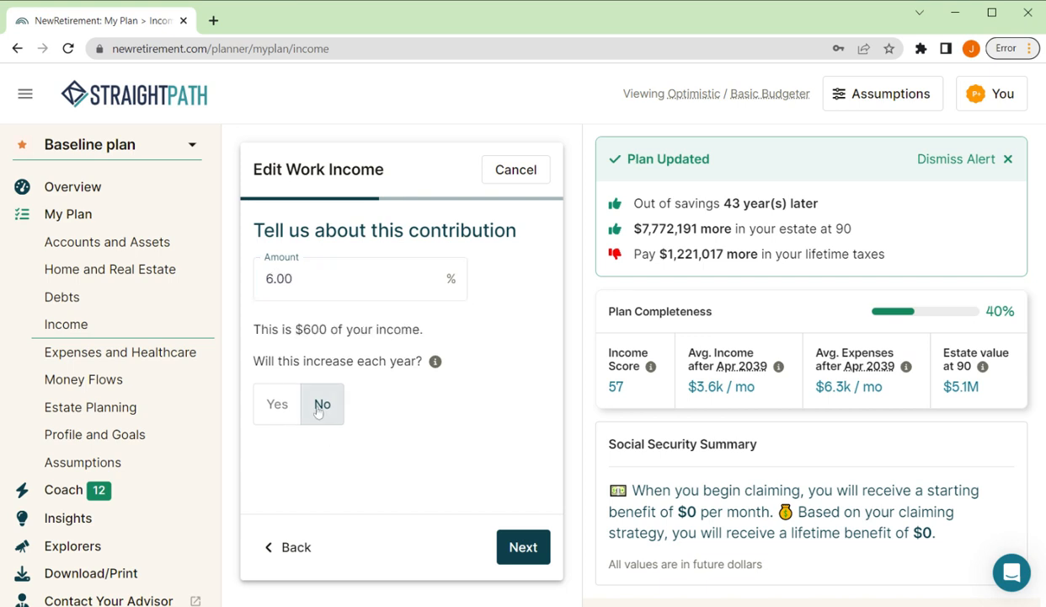
left_click(535, 549)
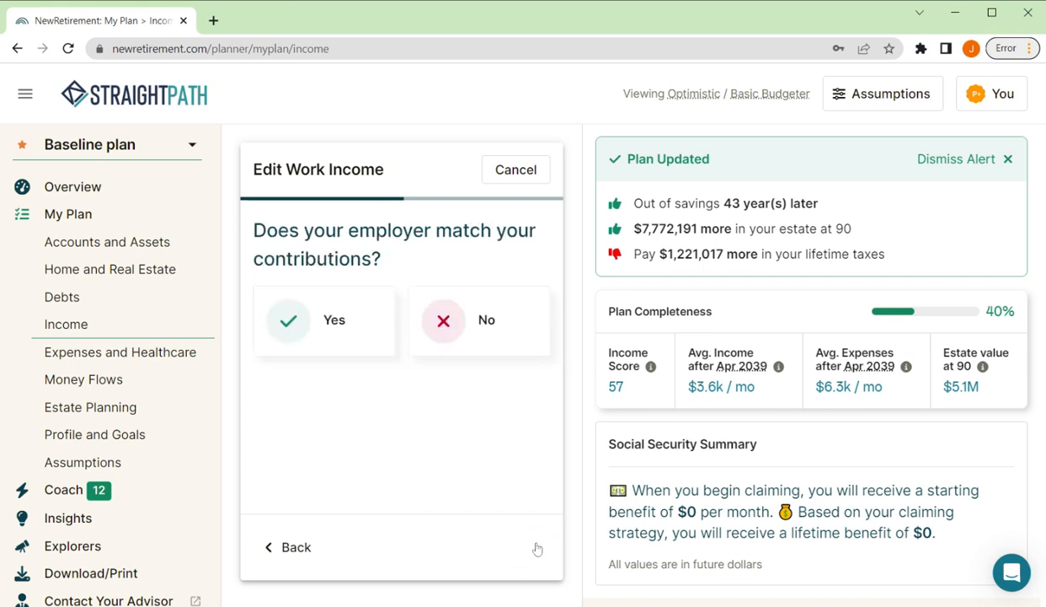
Step: Add an employer contribution rule that matches 50% of contributions up to 3%
left_click(303, 326)
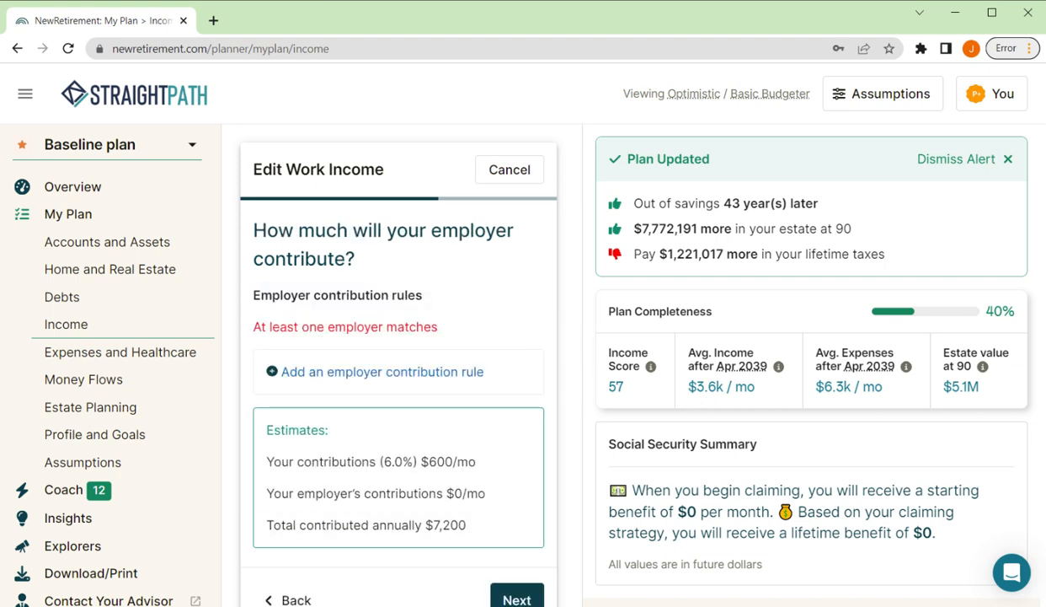
left_click(276, 371)
left_click(291, 352)
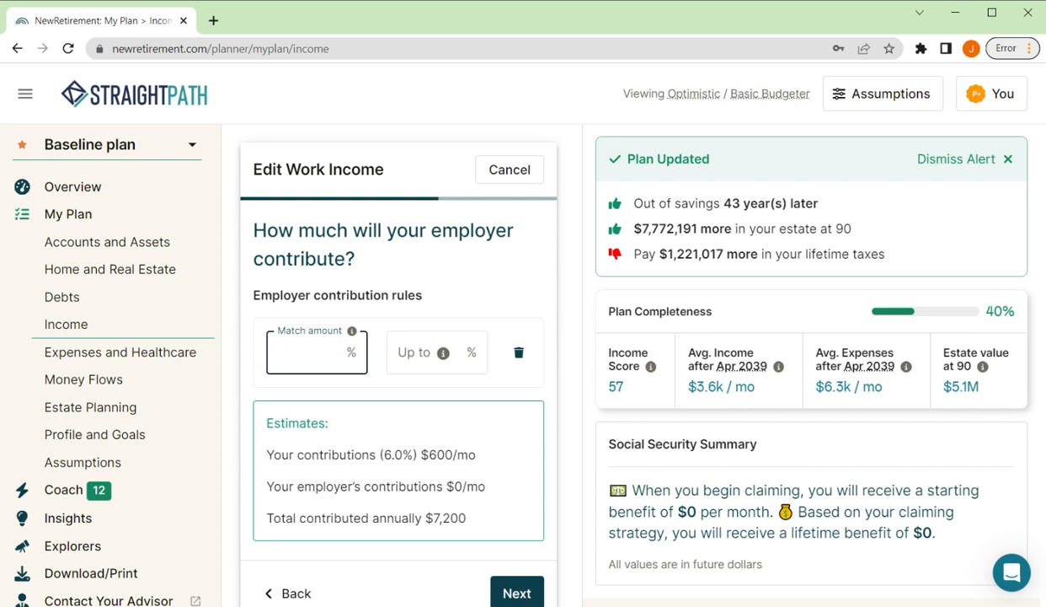
type("50")
key("Tab")
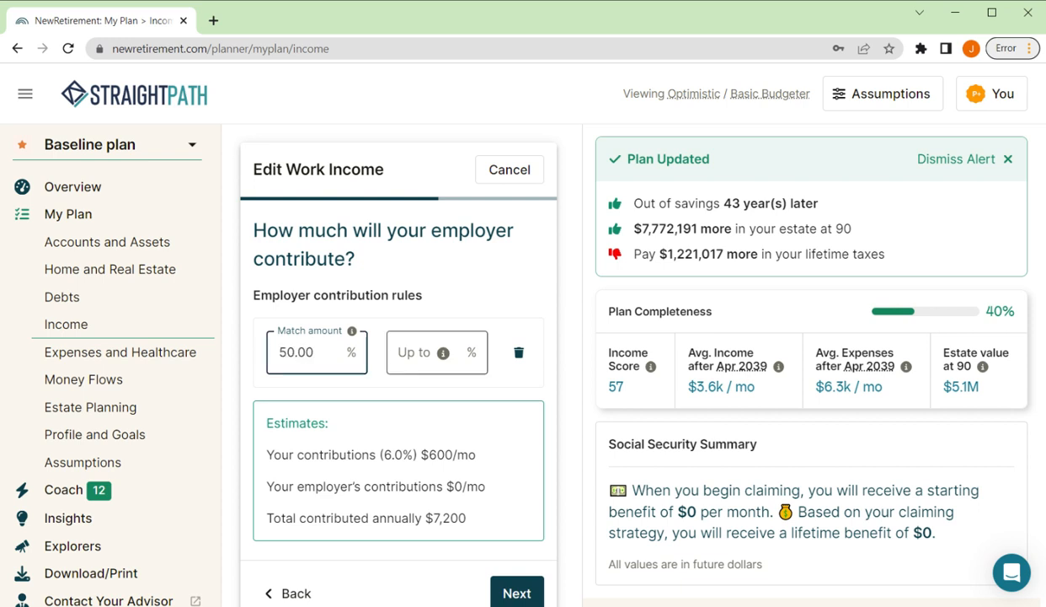
type("3")
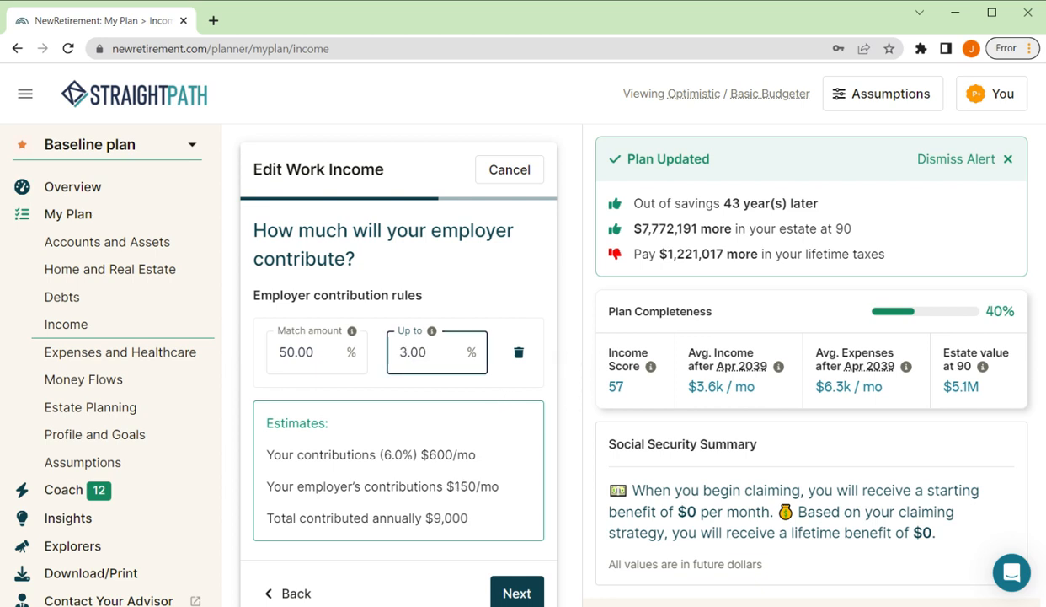
scroll(536, 351, "down", 1)
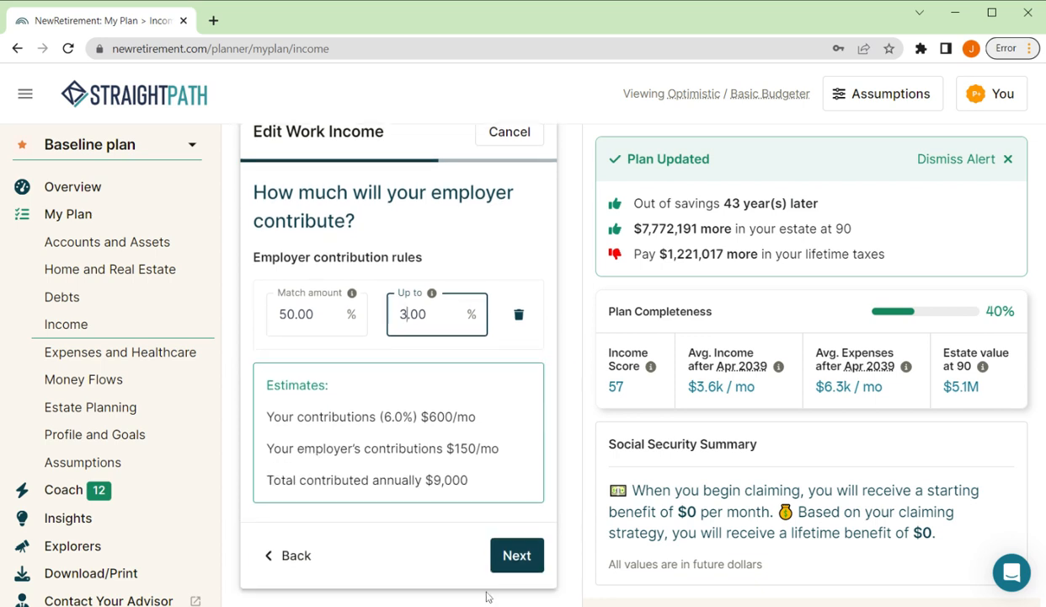
left_click(517, 554)
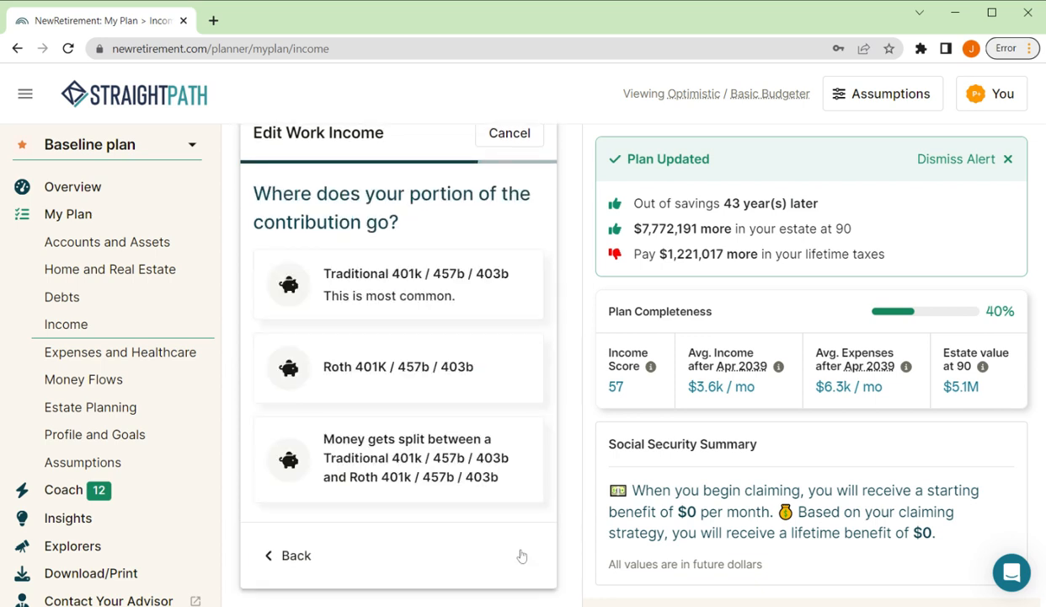
Step: Direct the employee contributions to the traditional account "My 401K" and save the work income
left_click(392, 294)
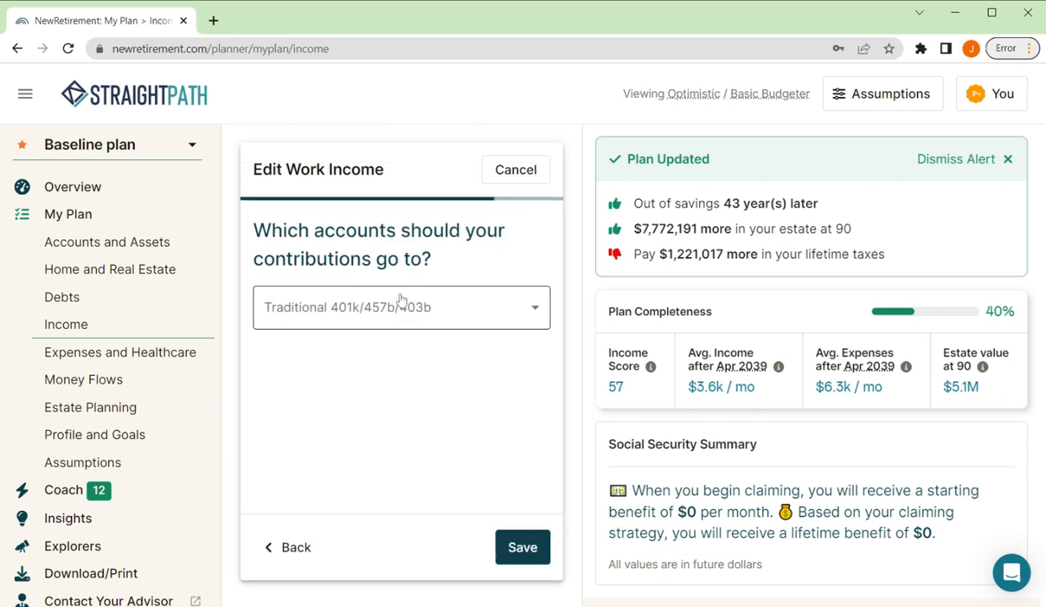
left_click(401, 304)
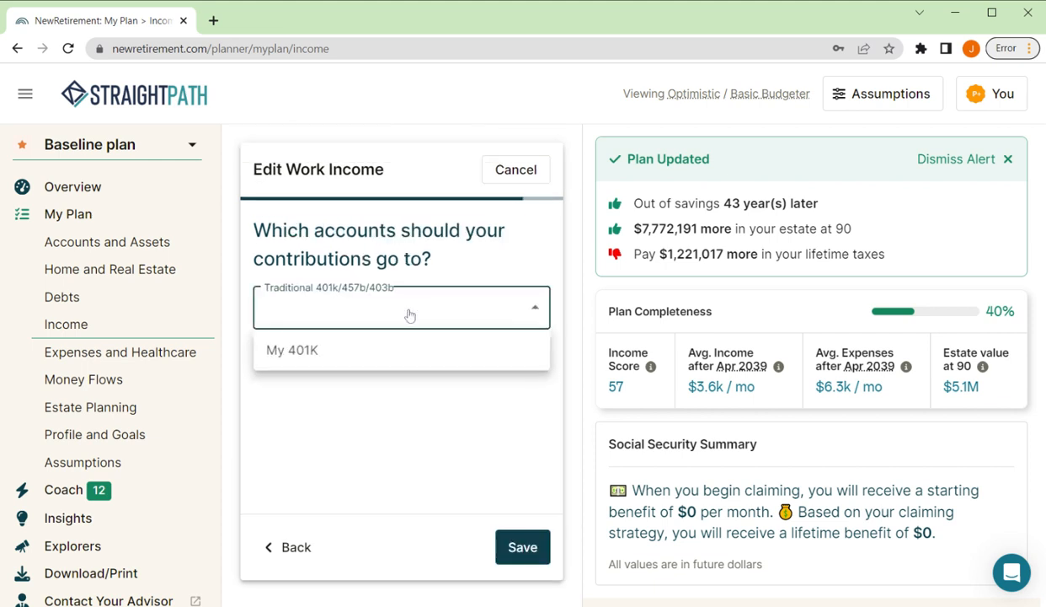
left_click(287, 351)
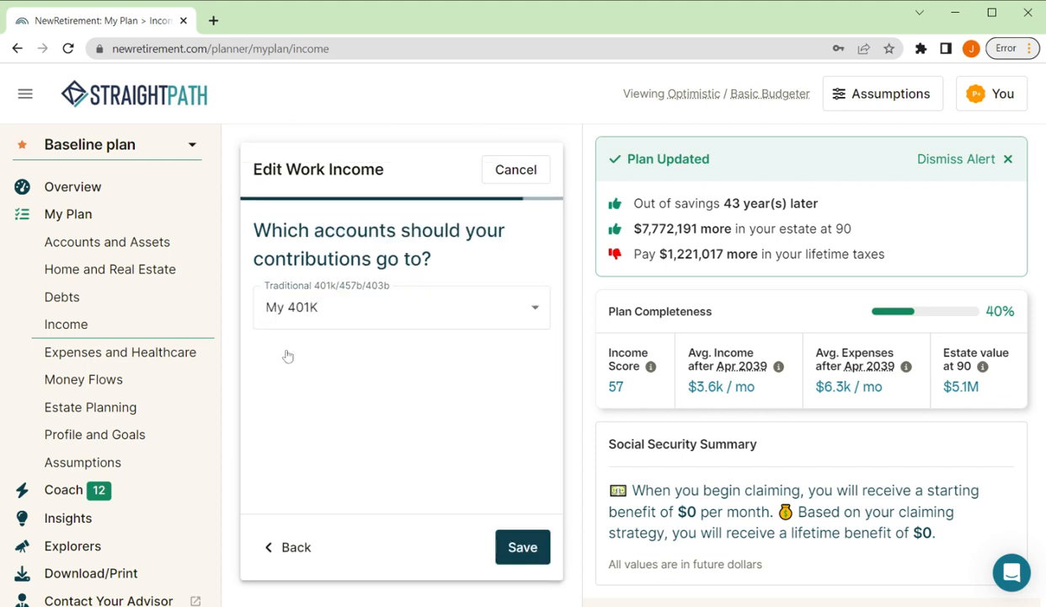
left_click(519, 547)
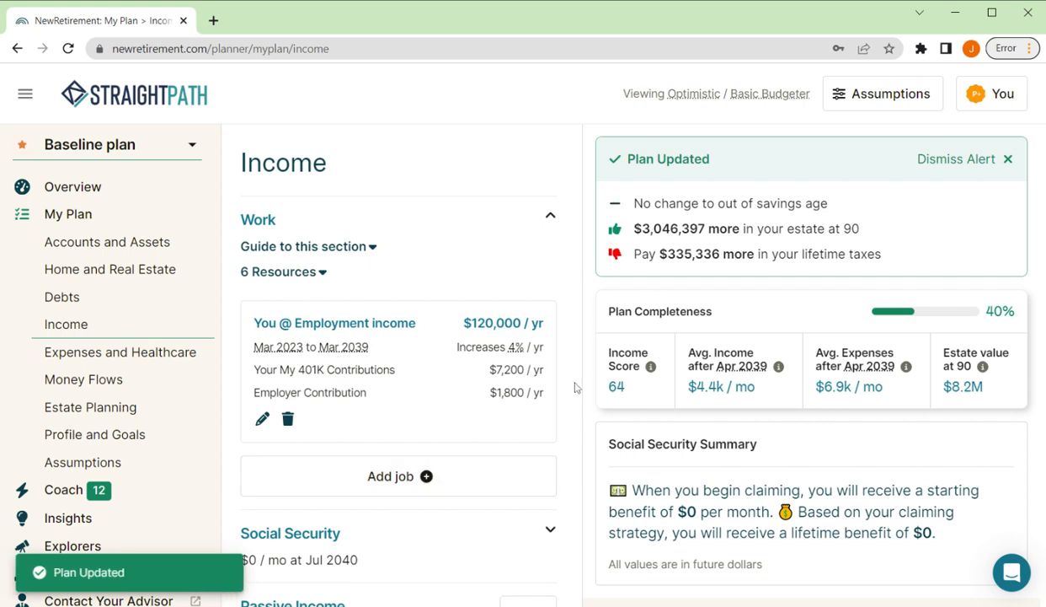
Step: Read the guide for the Work income section and collapse the section
scroll(577, 386, "down", 1)
scroll(564, 273, "up", 1)
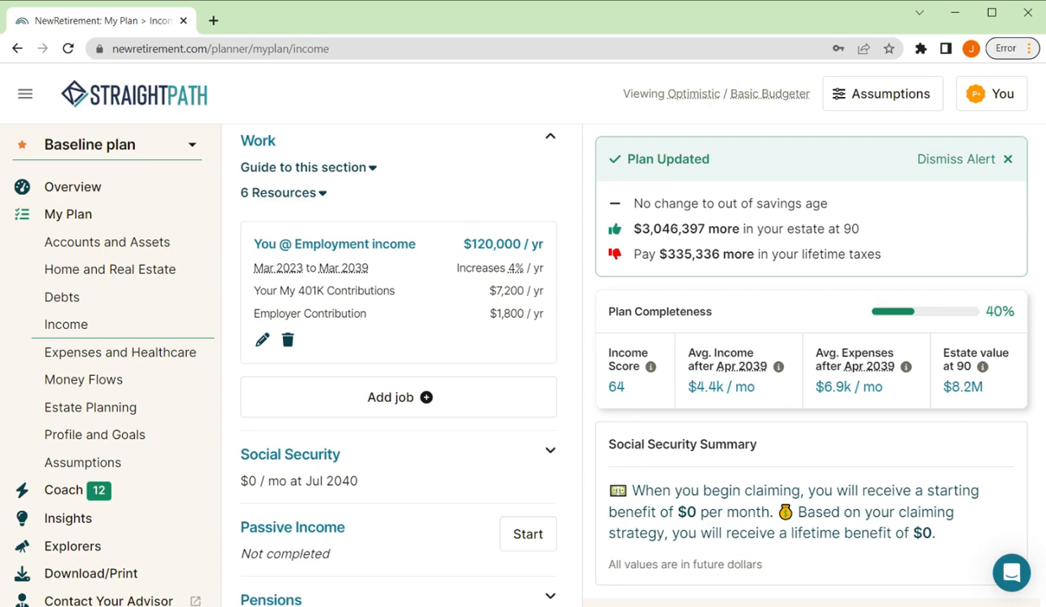
left_click(366, 167)
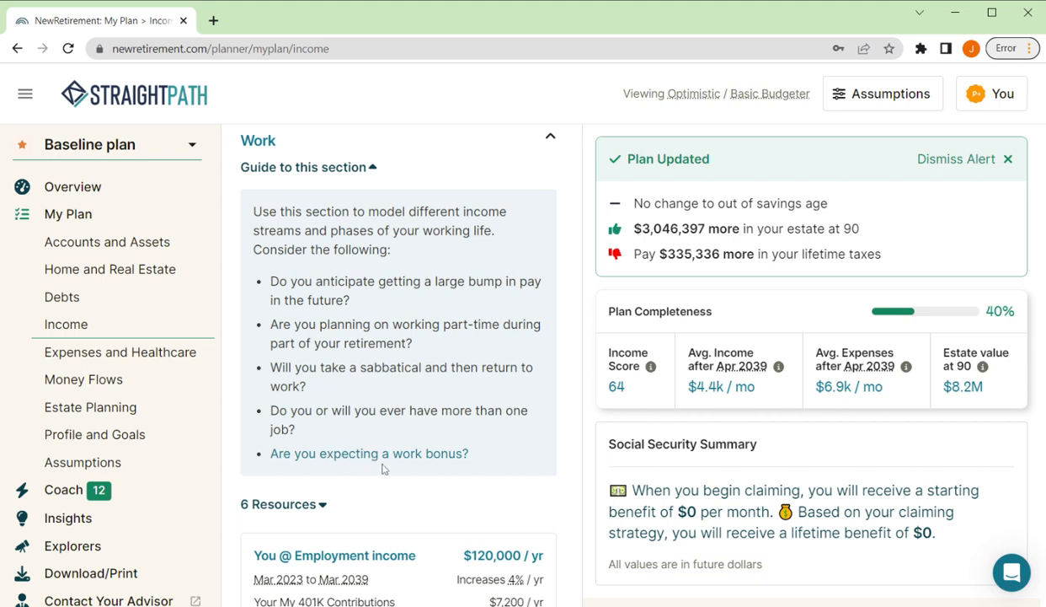
left_click(549, 138)
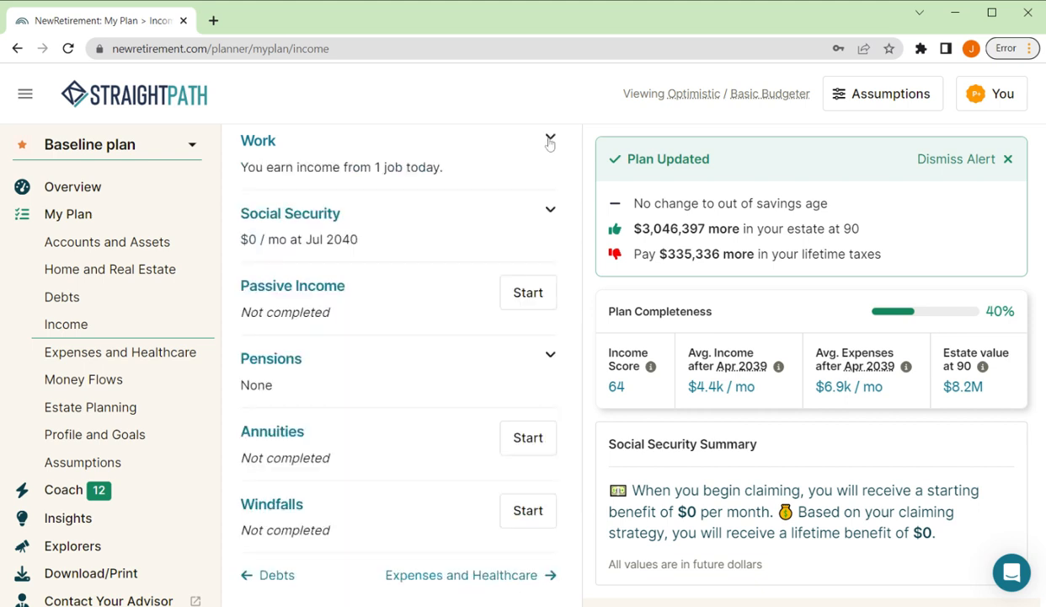
Step: Expand the Social Security section and review its benefit and cost of living adjustment entries
left_click(551, 211)
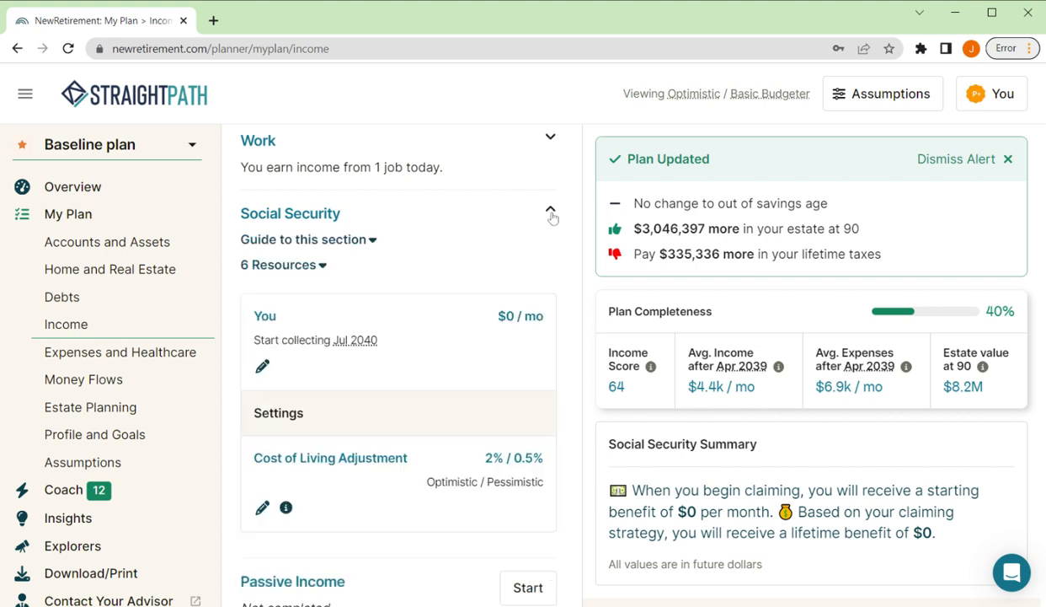
scroll(409, 369, "down", 2)
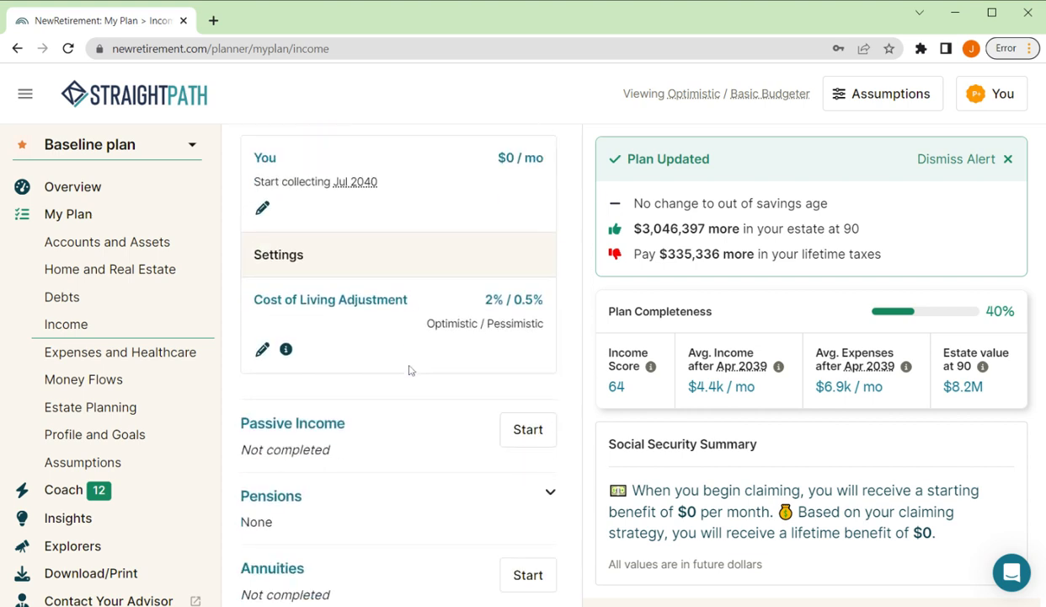
scroll(410, 371, "up", 1)
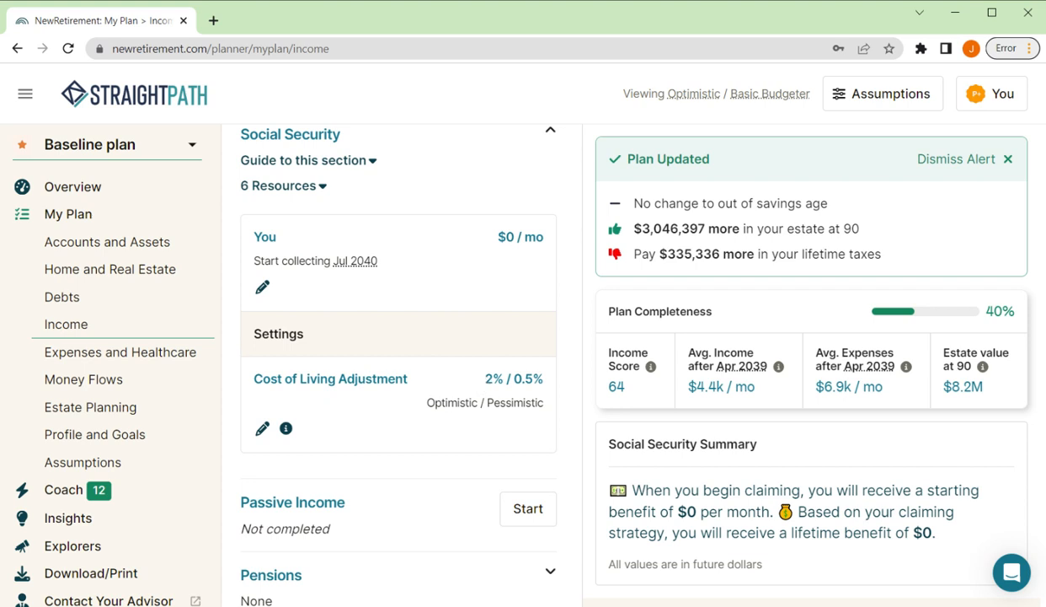
left_click_drag(486, 382, 548, 388)
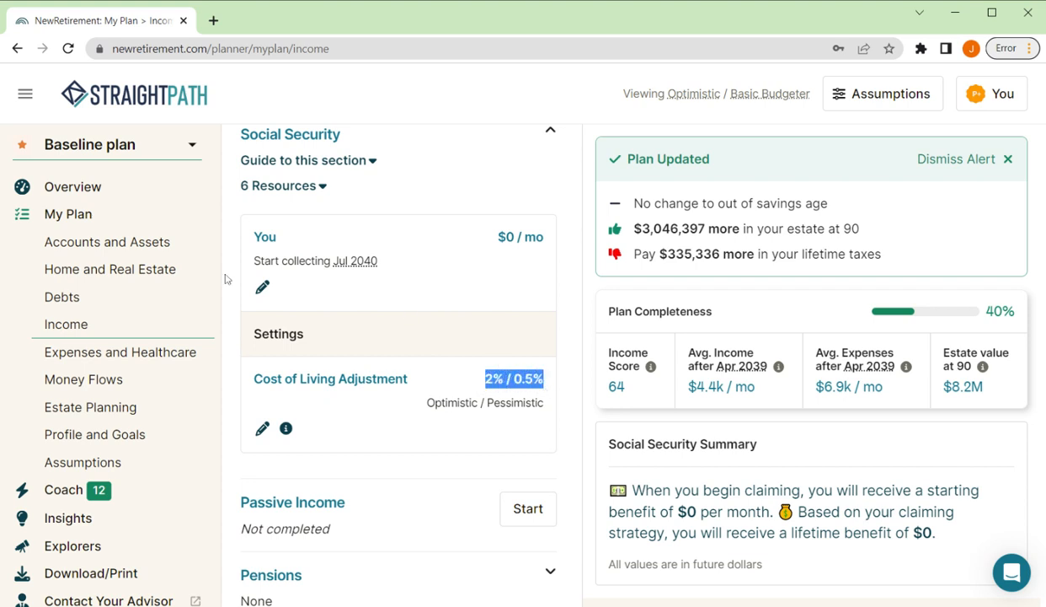
Step: Edit your Social Security entry and set the benefit at full retirement age to $2,000 monthly
left_click(262, 288)
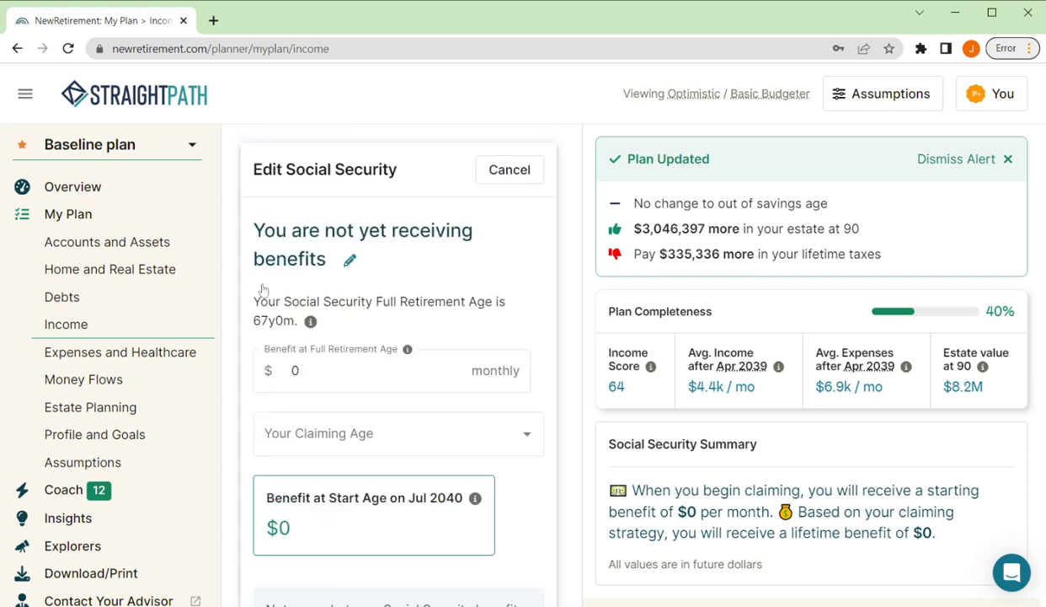
left_click(300, 371)
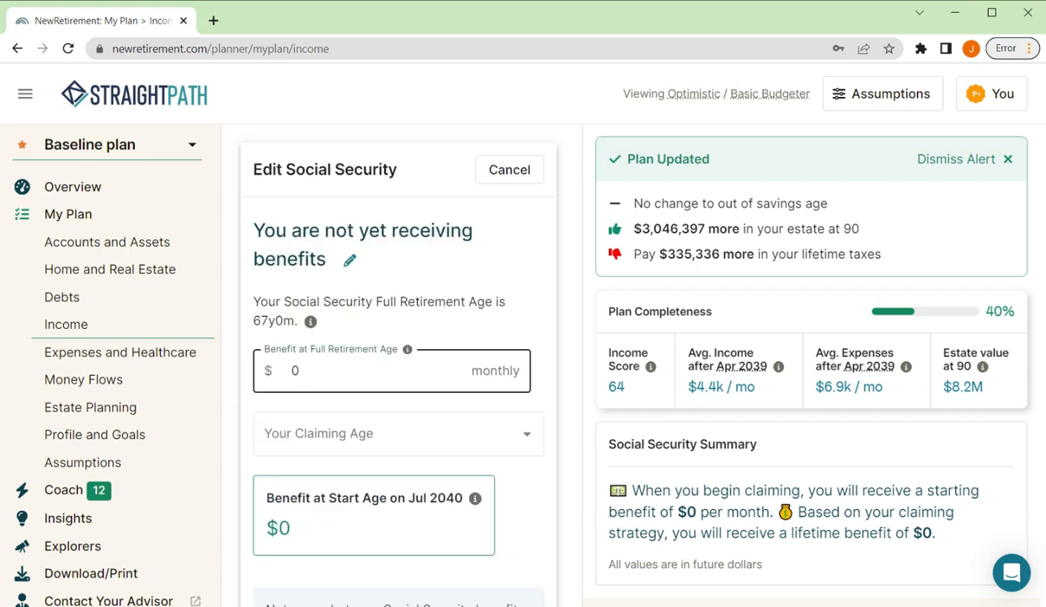
key("BackSpace")
type("2000")
Step: Set the Social Security claiming age to 67y5m, save the entry and collapse the section
left_click(353, 429)
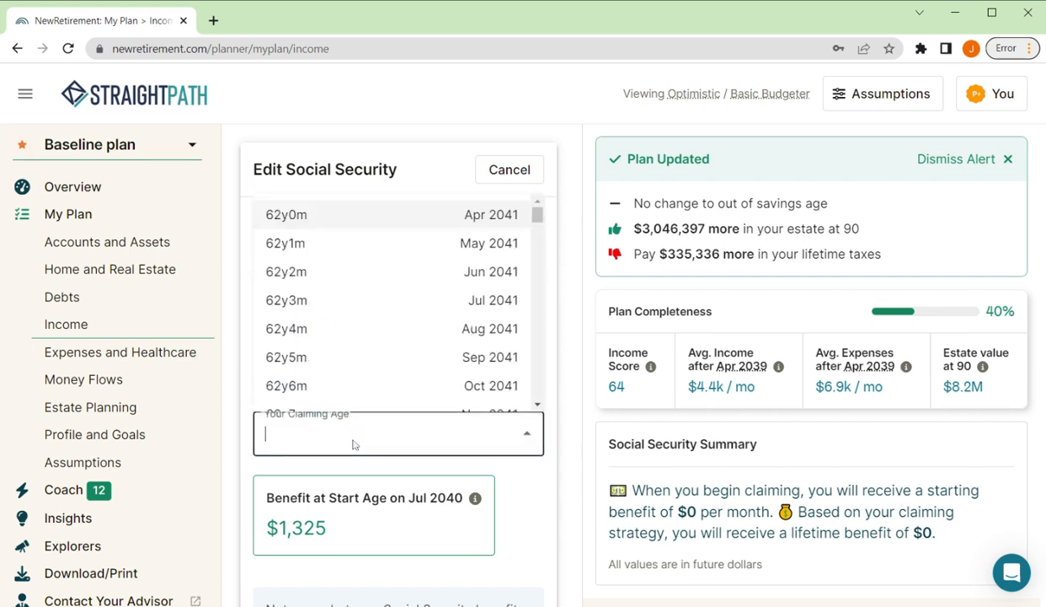
type("67")
left_click(337, 364)
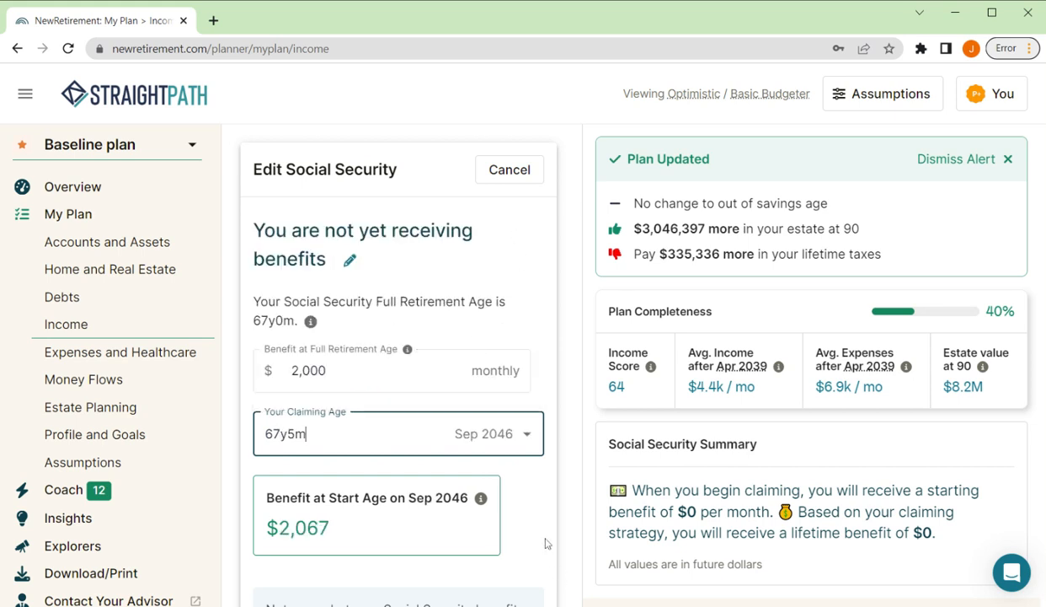
scroll(542, 519, "down", 2)
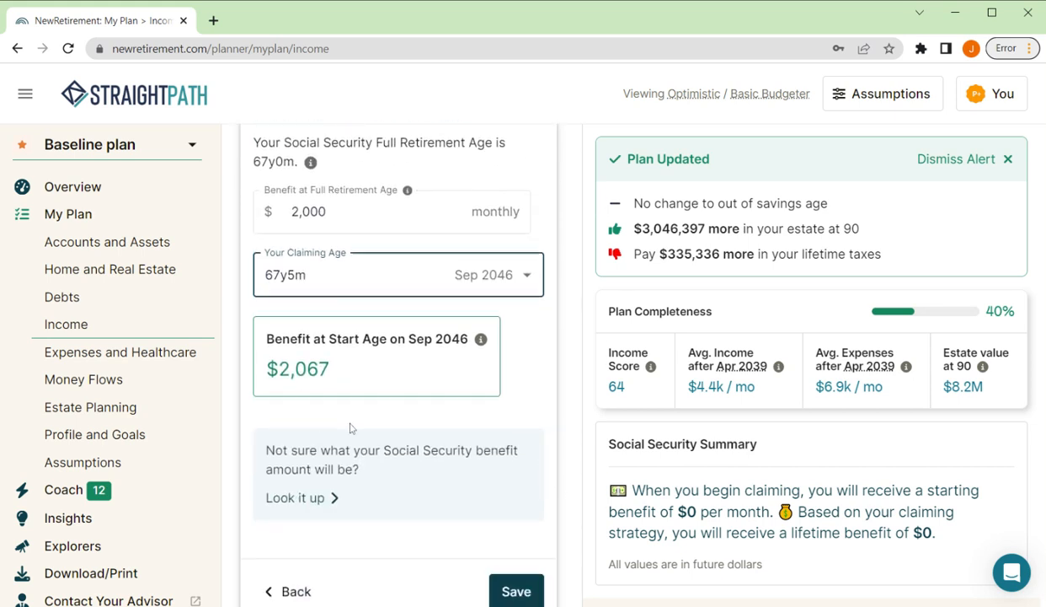
scroll(351, 428, "up", 1)
scroll(351, 428, "down", 2)
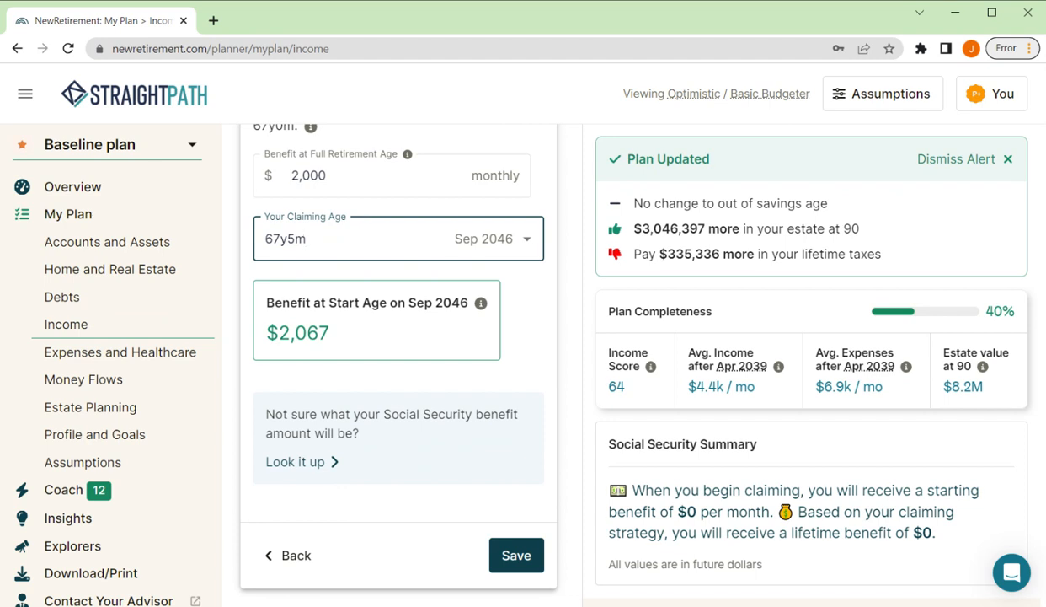
left_click(518, 556)
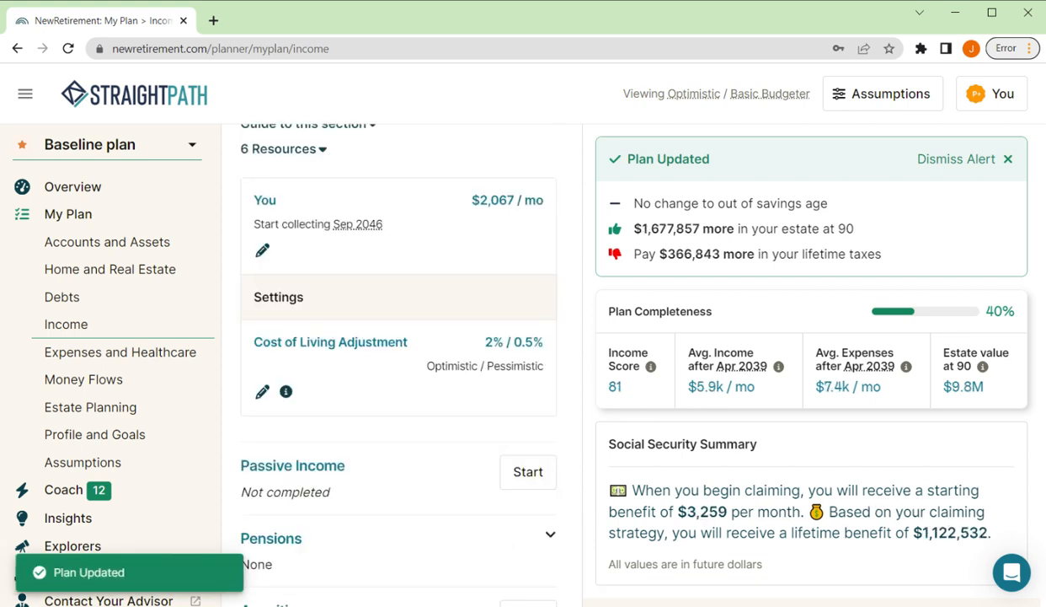
scroll(414, 425, "up", 2)
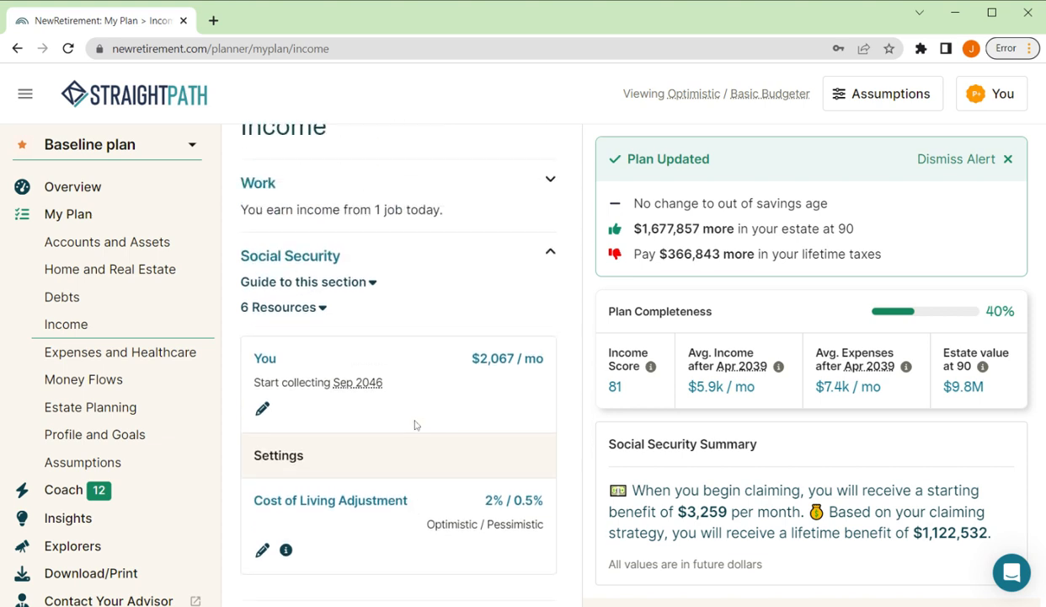
left_click(551, 252)
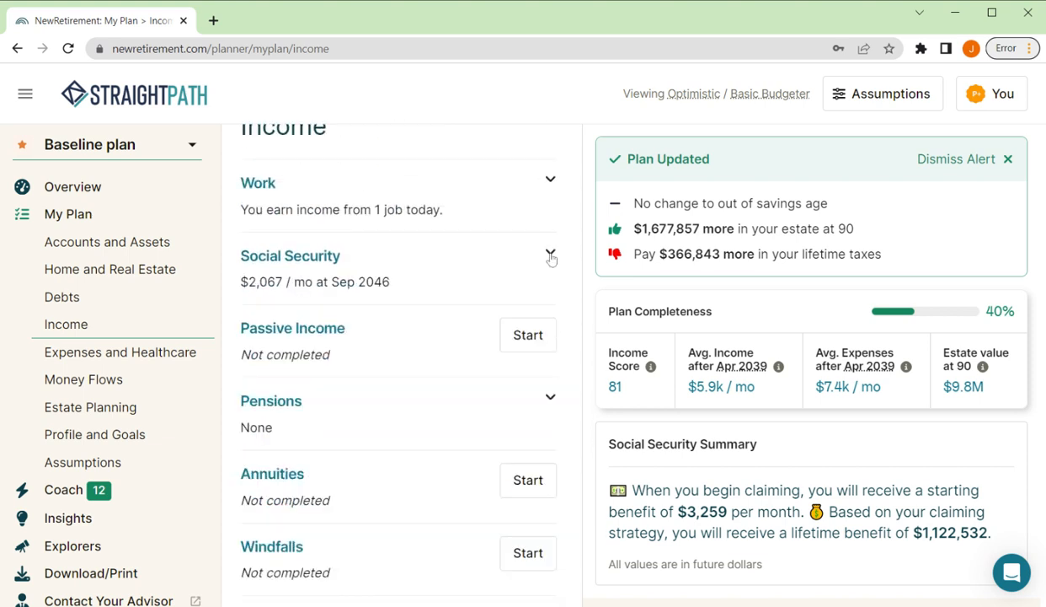
Step: Start a passive income source named "Rental" with a pre-tax income of $1,000 monthly
left_click(518, 334)
left_click(488, 399)
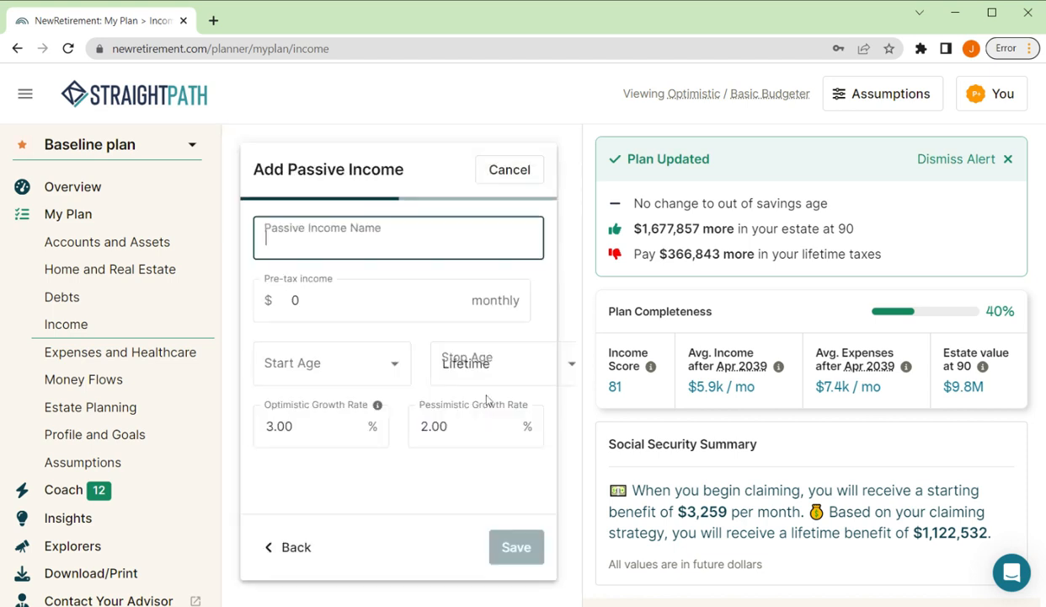
type("Rental")
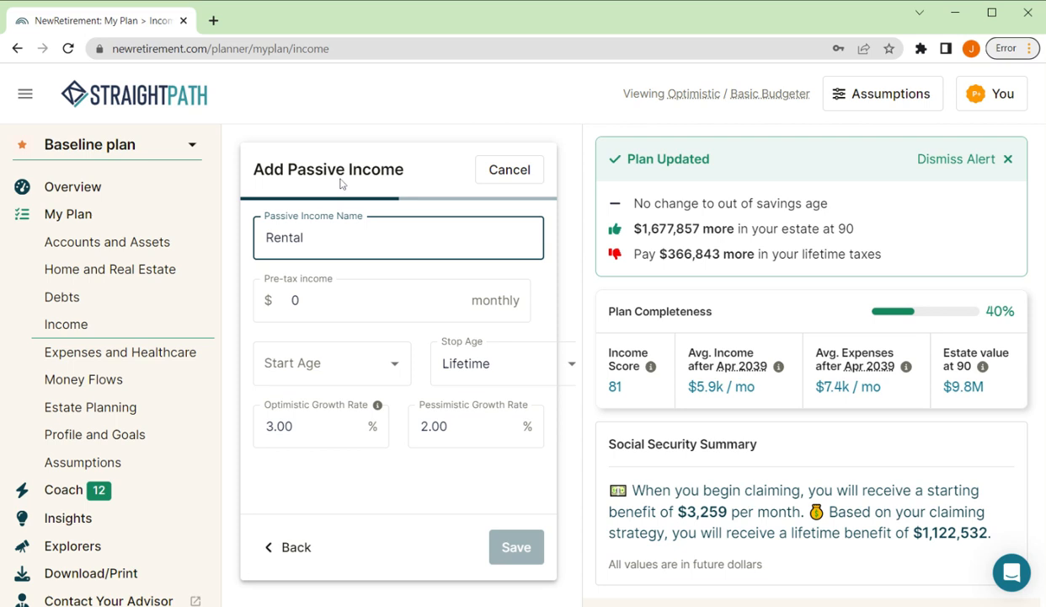
key("Tab")
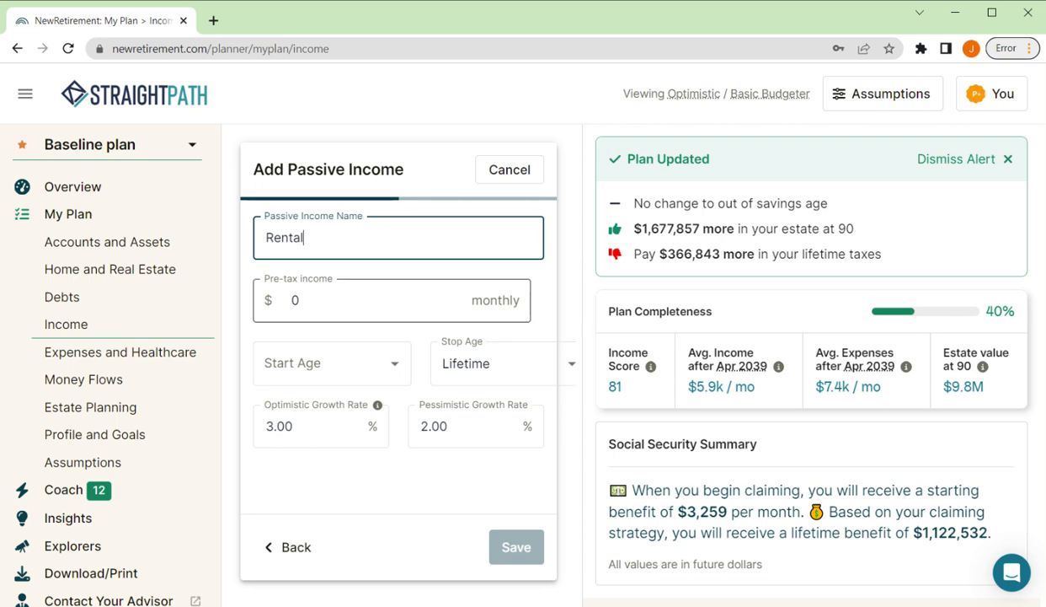
key("BackSpace")
type("1000")
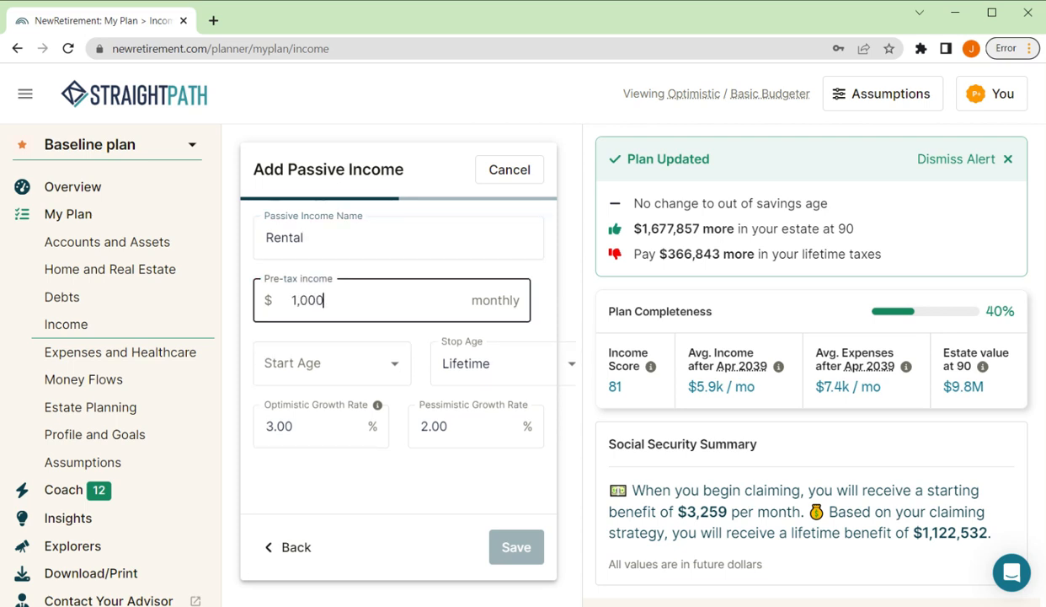
Step: Set the rental income to start at 43y11m (Mar 2023), last for a lifetime, and save it
key("Tab")
key("Down")
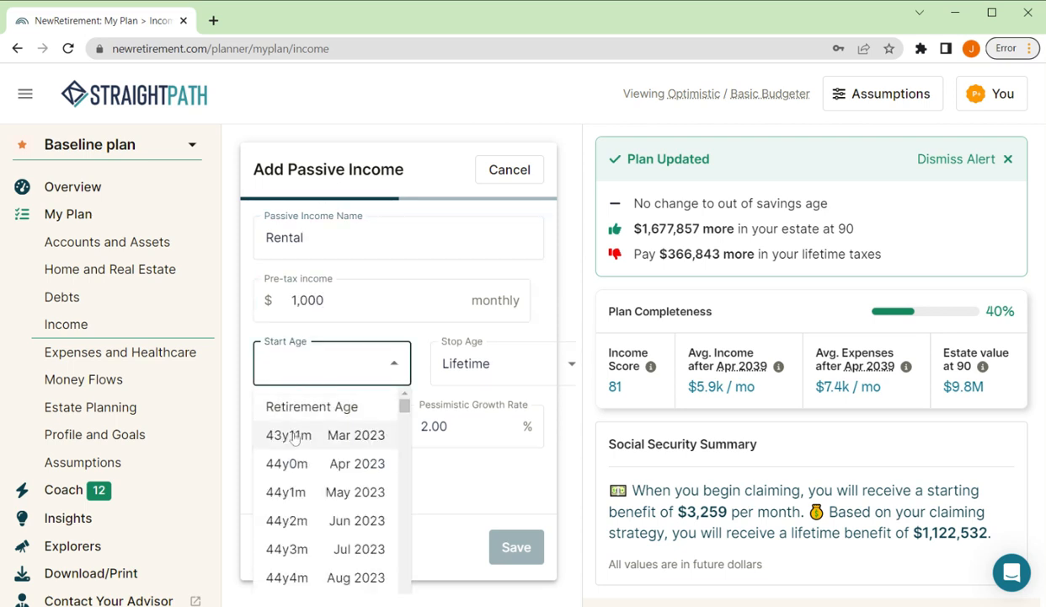
key("Return")
key("Tab")
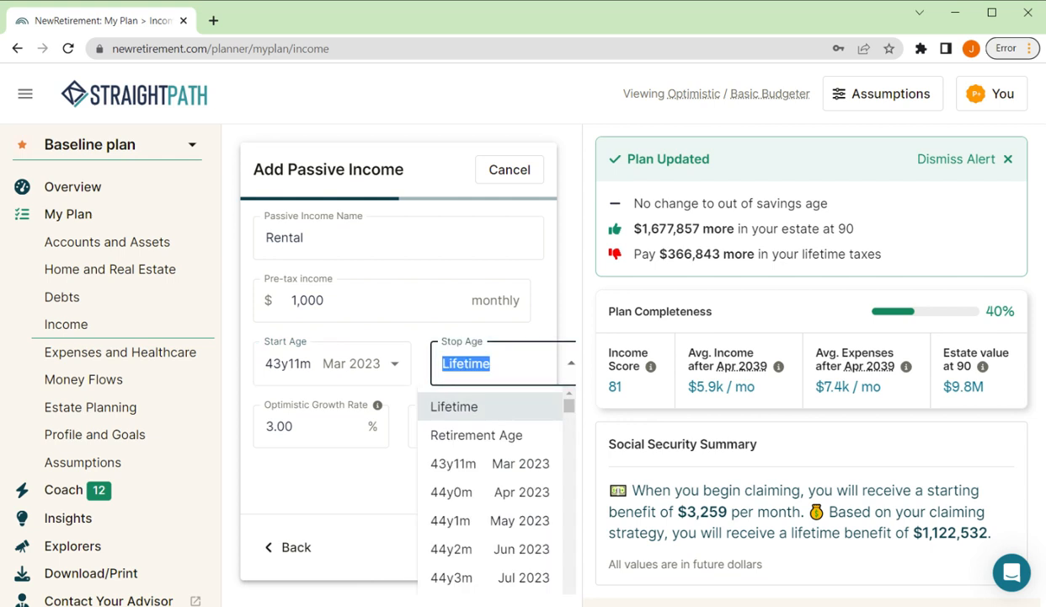
key("Return")
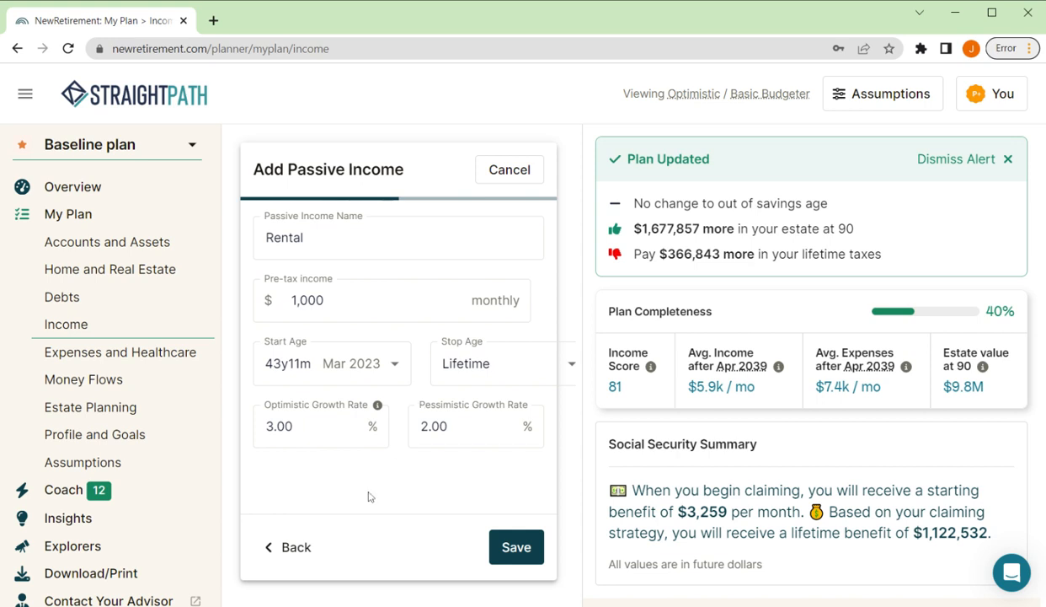
left_click(315, 238)
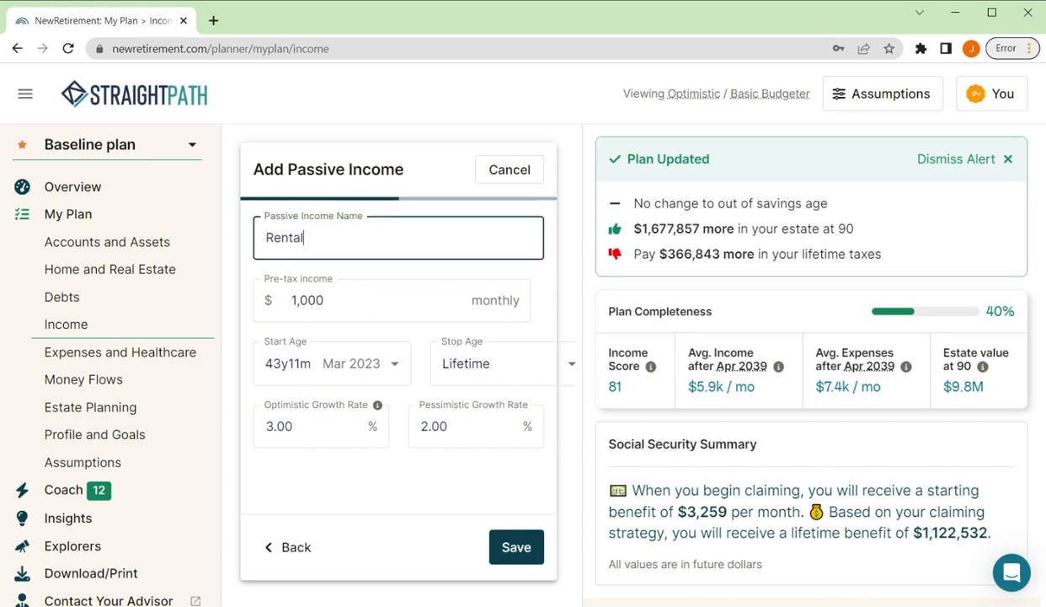
left_click(506, 549)
Step: Check the pension types offered when adding a pension, and cancel without adding one
scroll(380, 441, "down", 1)
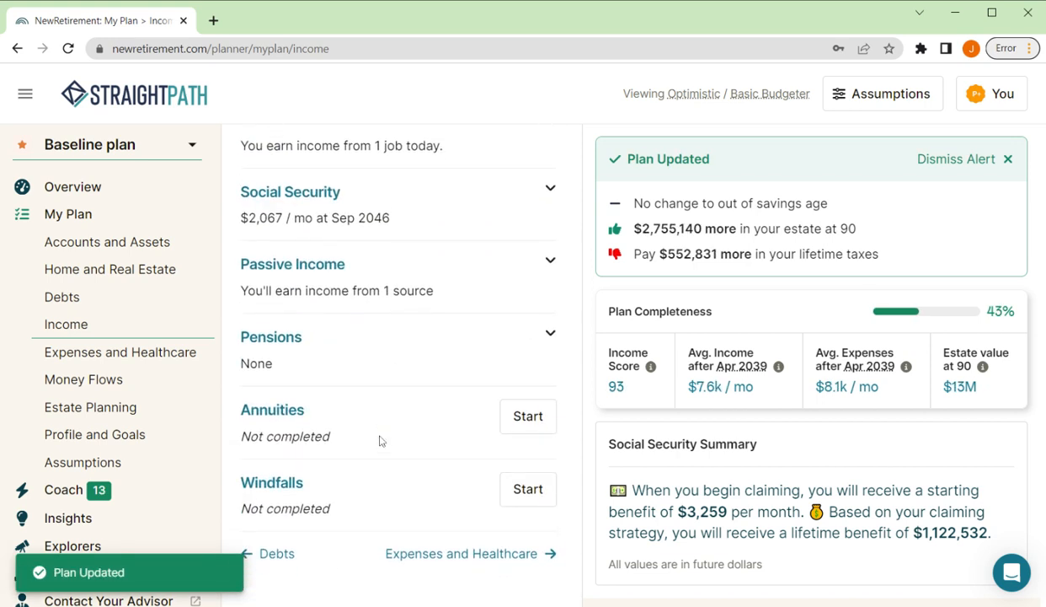
left_click(550, 328)
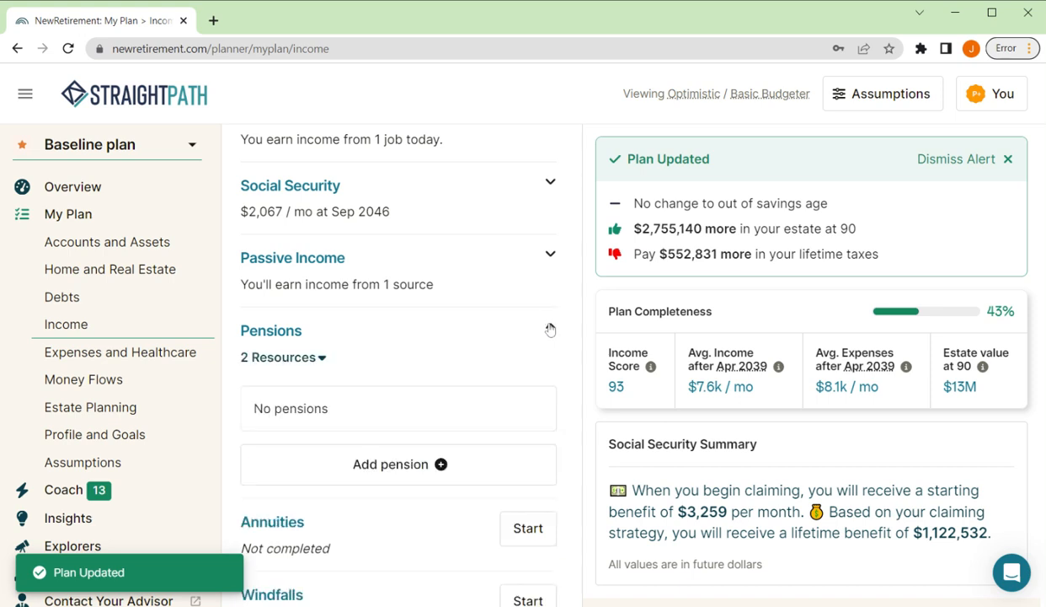
left_click(447, 472)
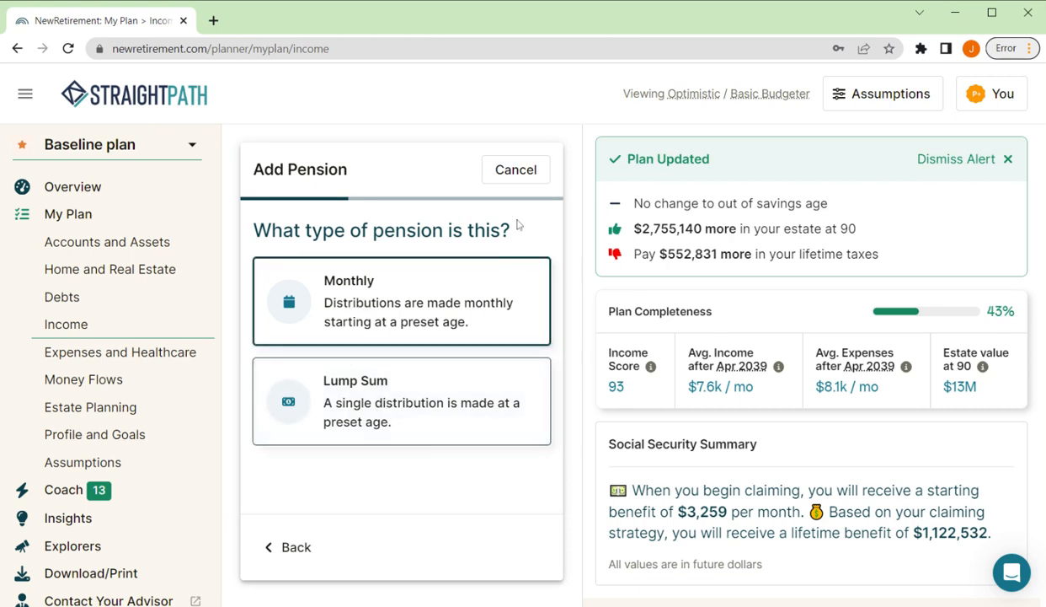
left_click(514, 170)
Step: Review the Passive Income entry and collapse the Passive Income and Pensions sections
scroll(447, 447, "down", 1)
scroll(448, 442, "down", 2)
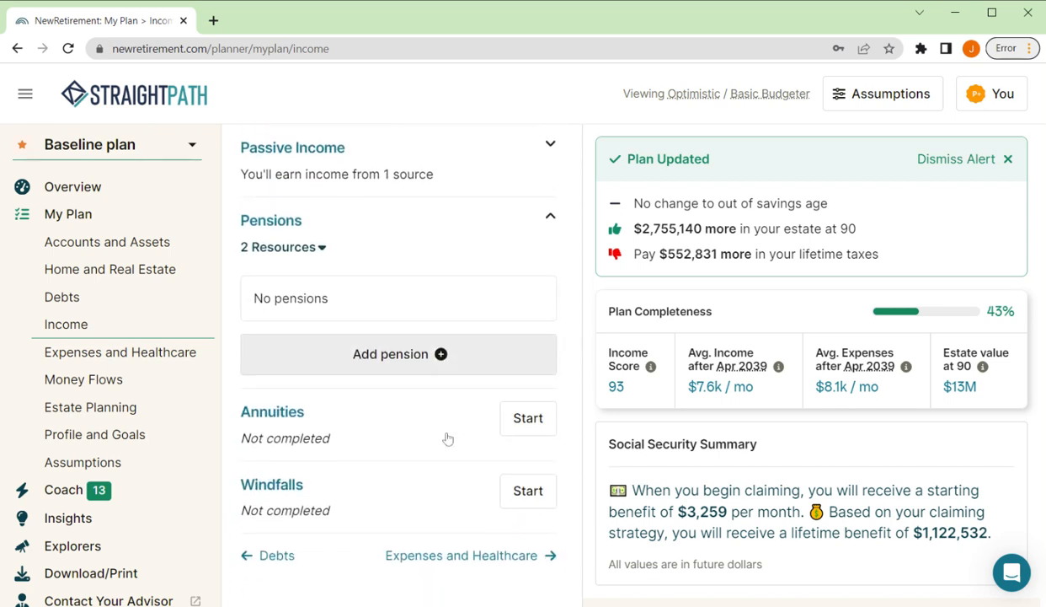
scroll(552, 215, "up", 1)
left_click(552, 216)
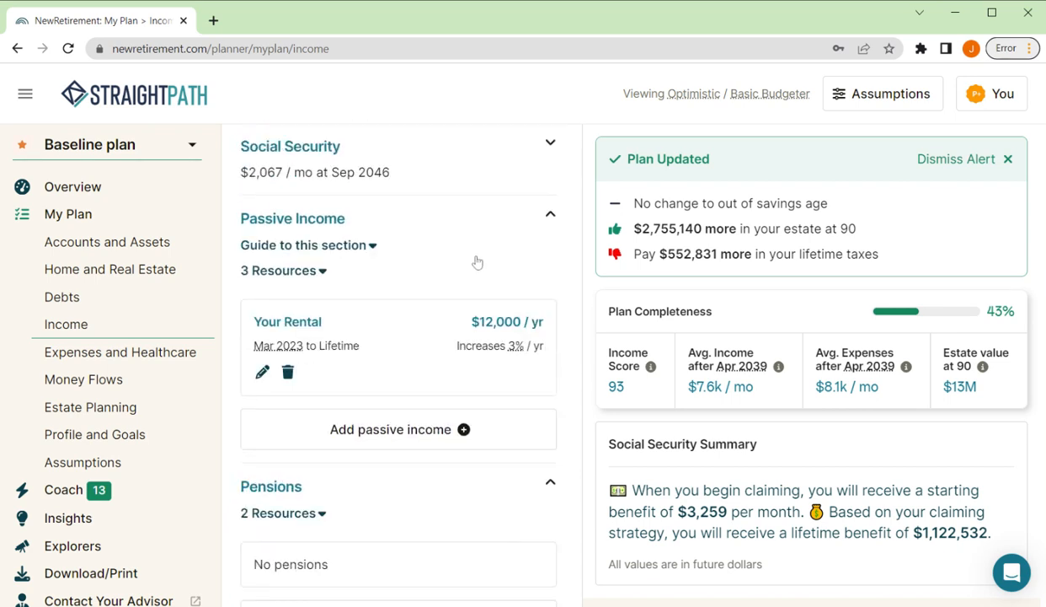
left_click(551, 216)
left_click(552, 289)
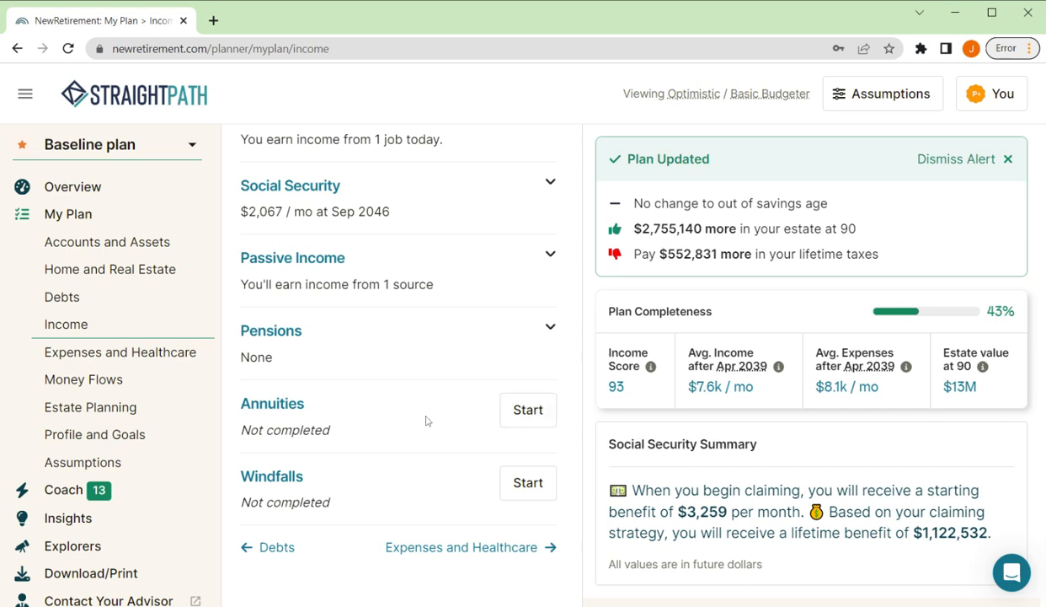
Step: Start a future windfall entry that goes to the "My 401K" account
left_click(526, 493)
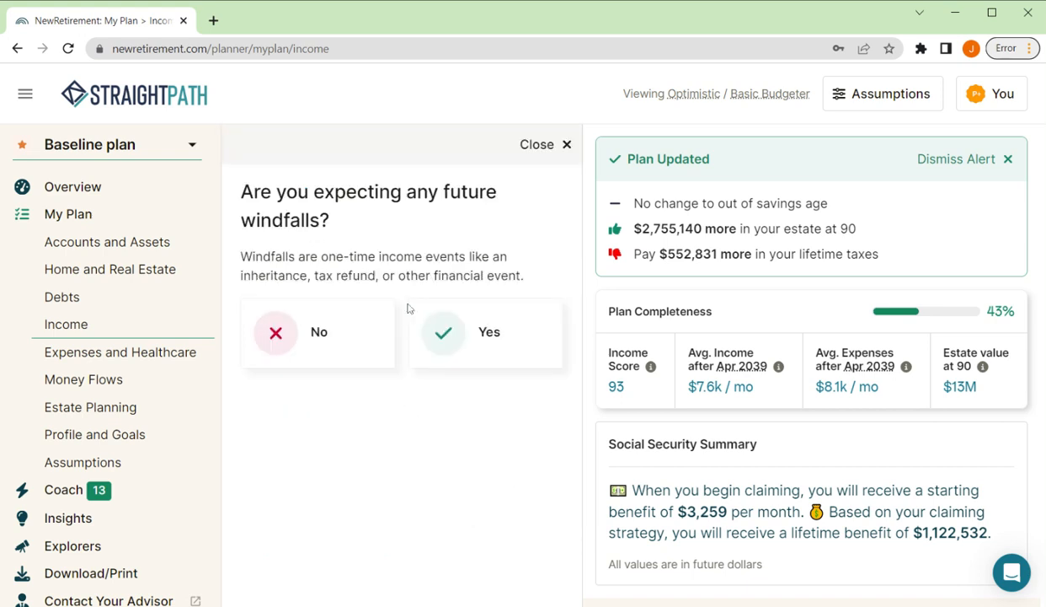
left_click(454, 333)
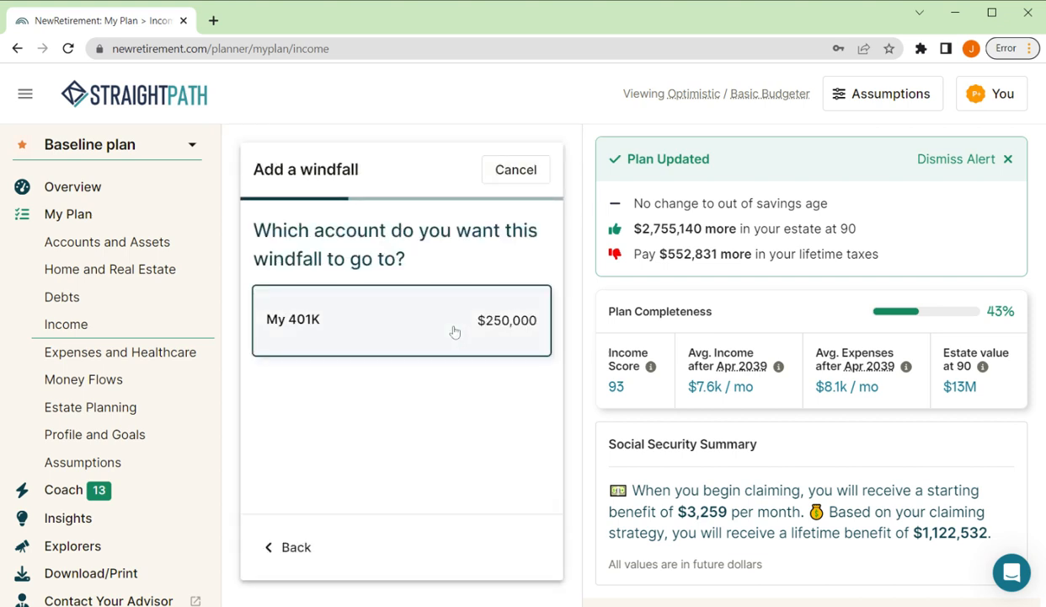
left_click(316, 327)
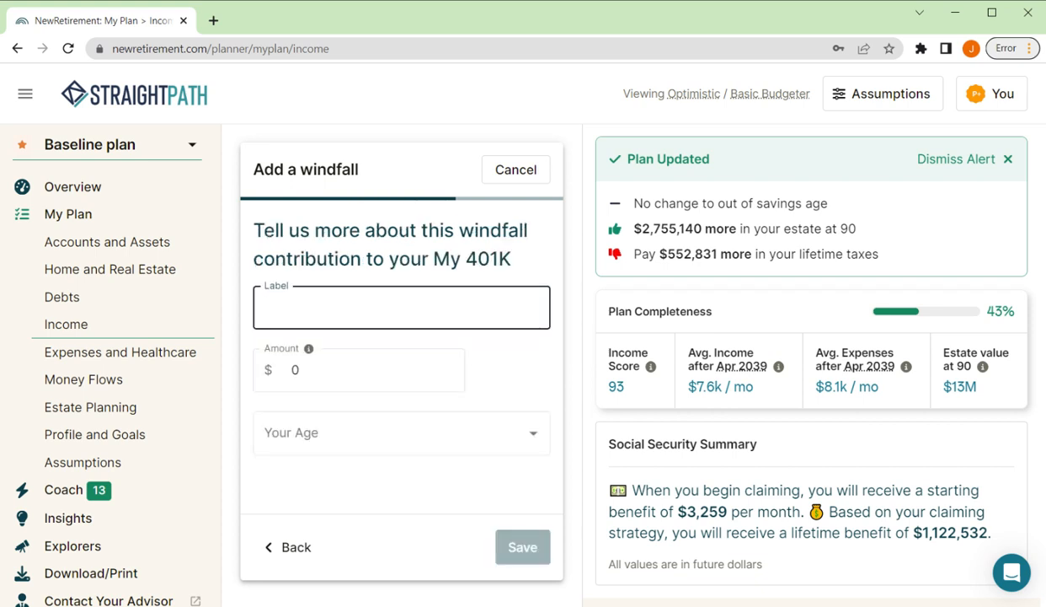
type("Inherita")
key("BackSpace")
key("ctrl+BackSpace")
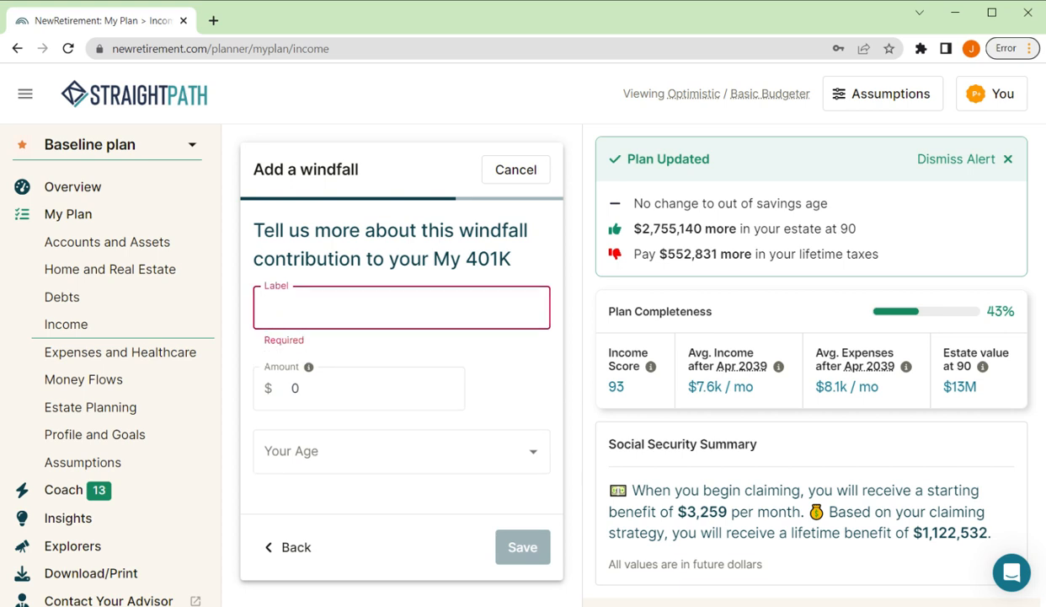
Step: Label the 401K windfall "Retirement Bonus" and set its amount to $25,000
type("Retirem,ent")
key("BackSpace")
key("BackSpace")
key("BackSpace")
key("BackSpace")
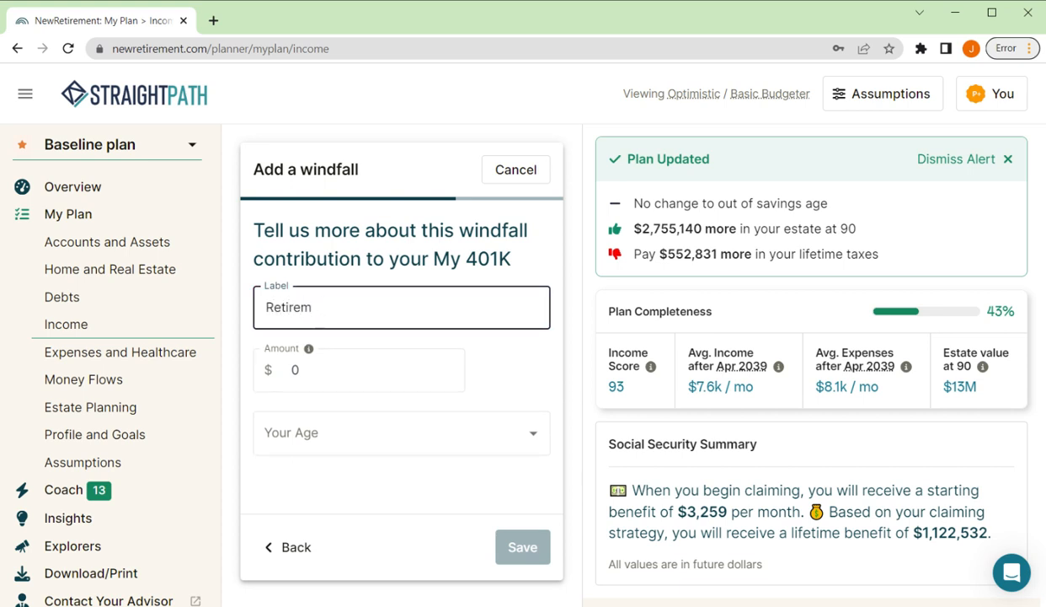
type("ent Bonus")
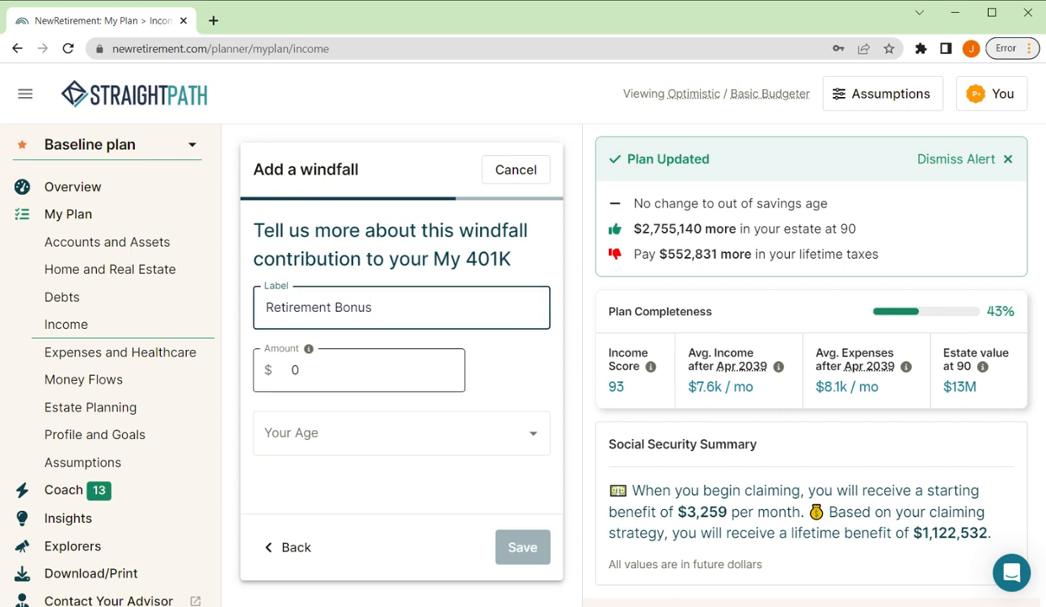
left_click(302, 370)
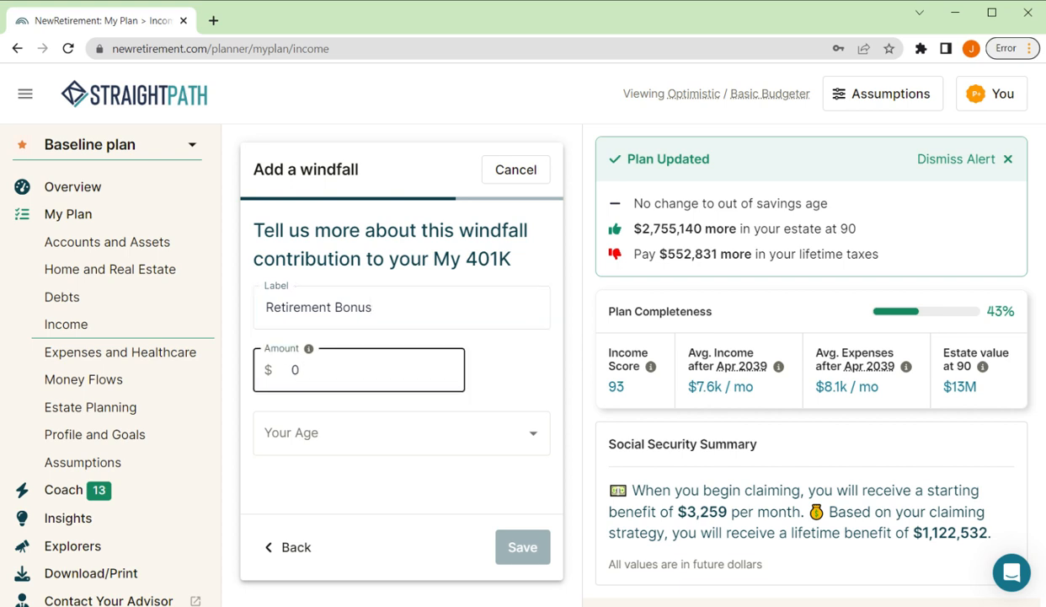
key("BackSpace")
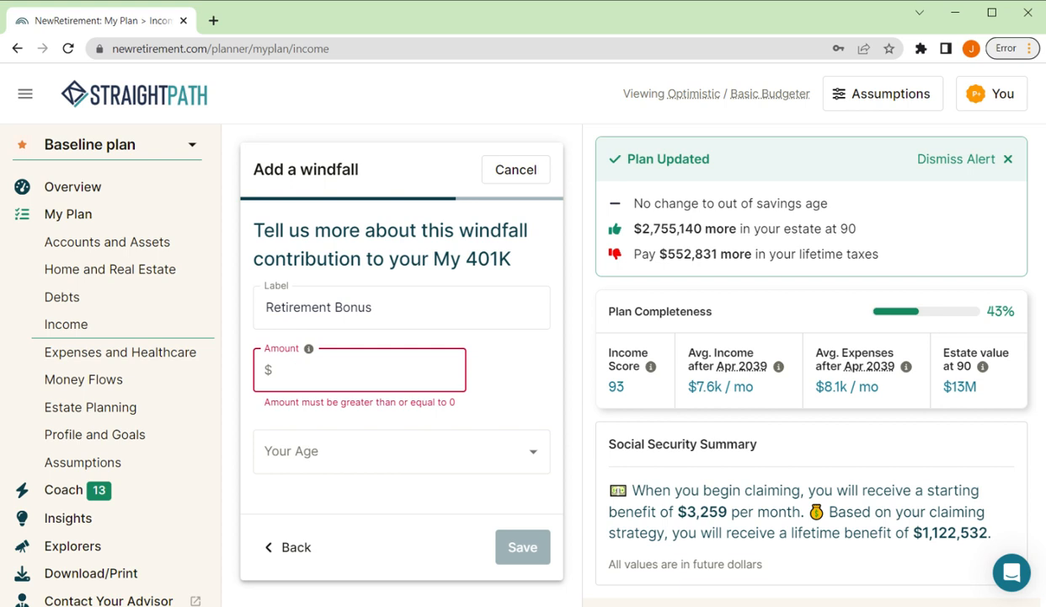
type("25,000")
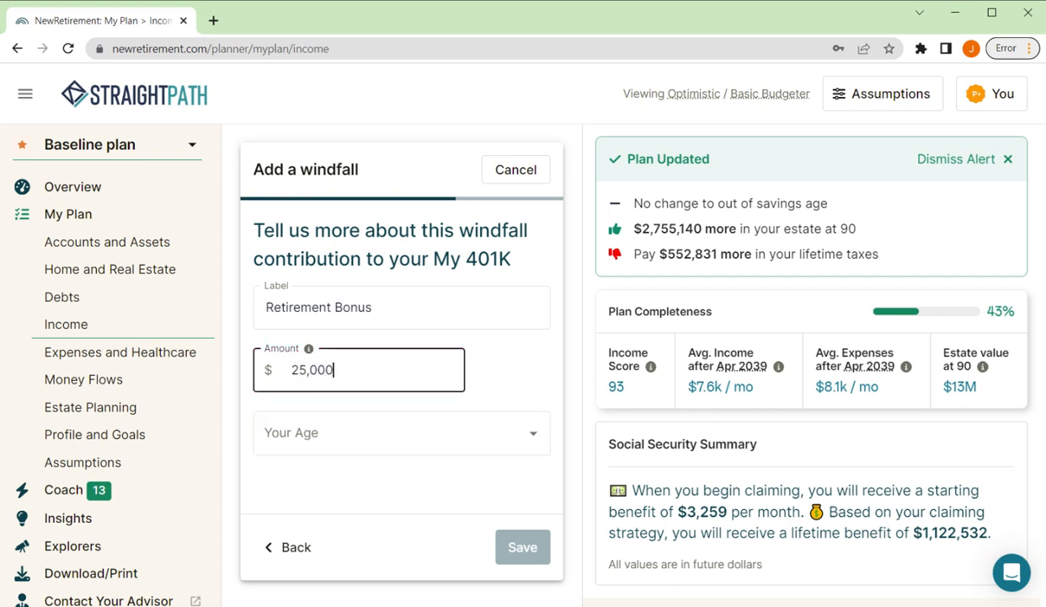
Step: Set the windfall to be received at Retirement Age and save it
left_click(531, 432)
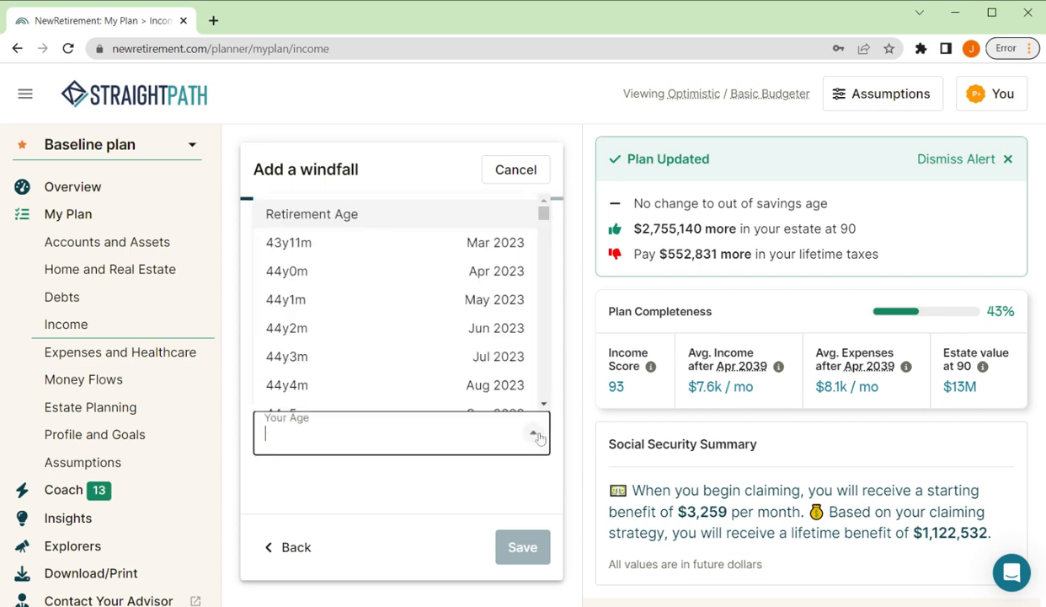
left_click(341, 213)
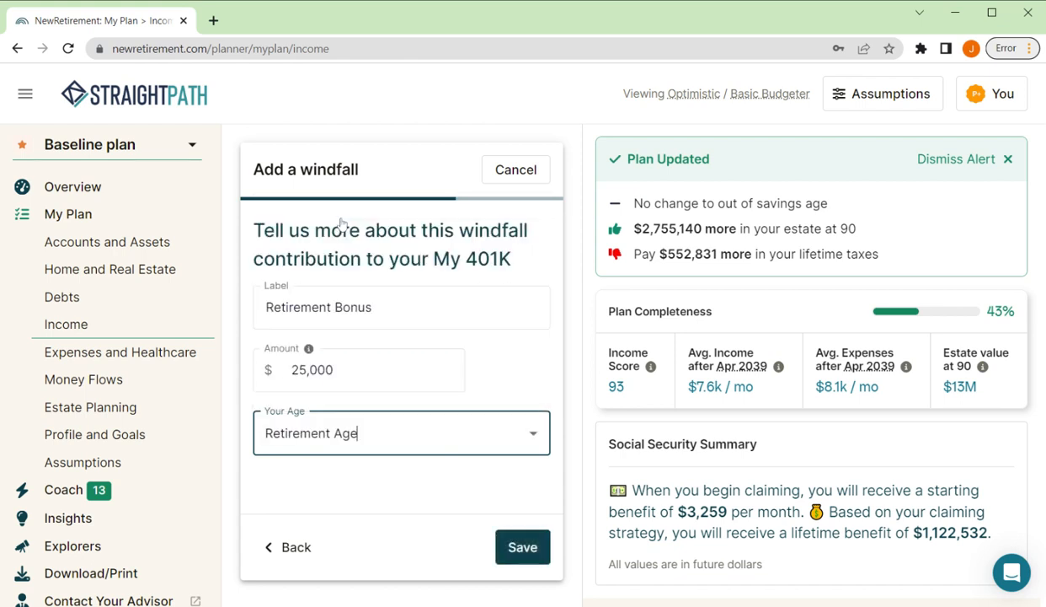
left_click(520, 540)
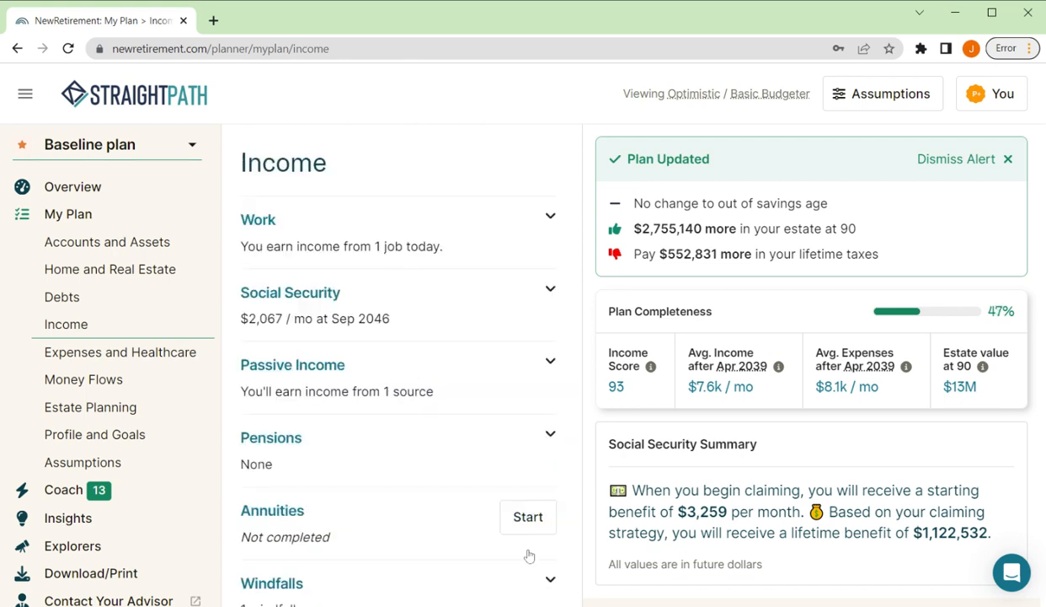
scroll(345, 422, "down", 2)
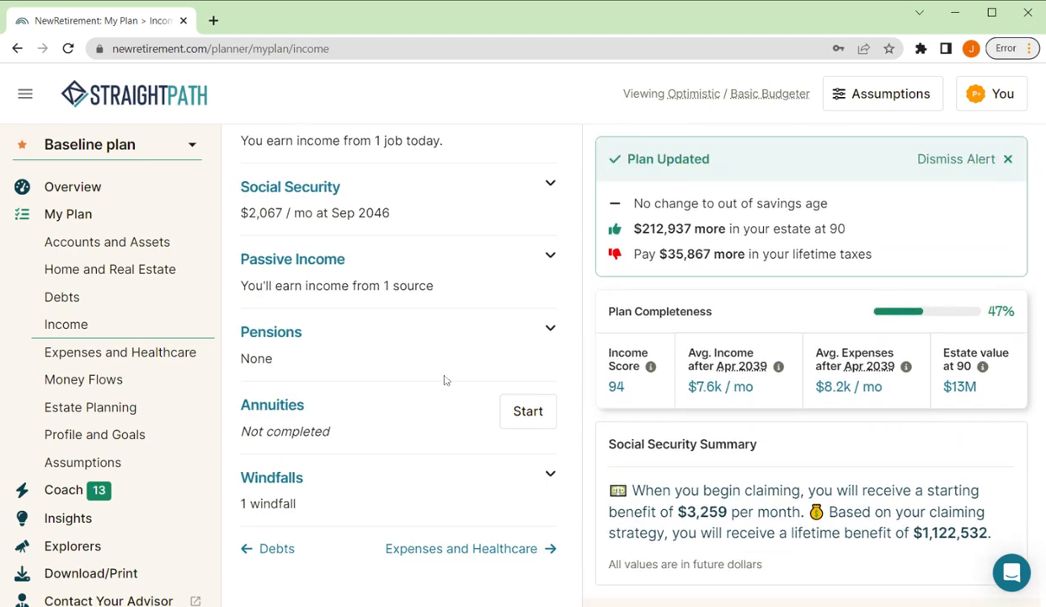
scroll(445, 380, "up", 2)
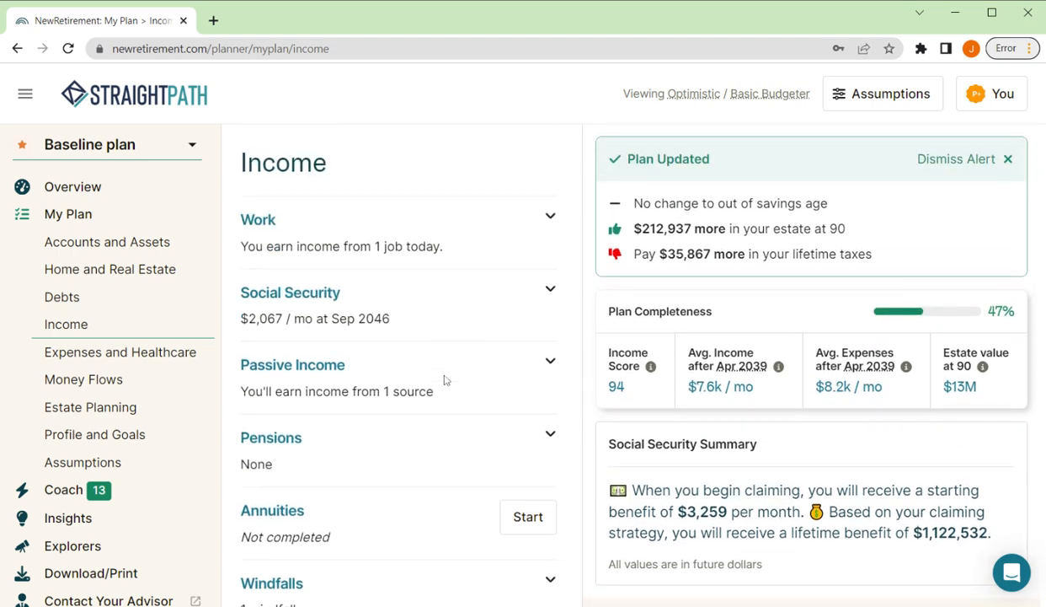